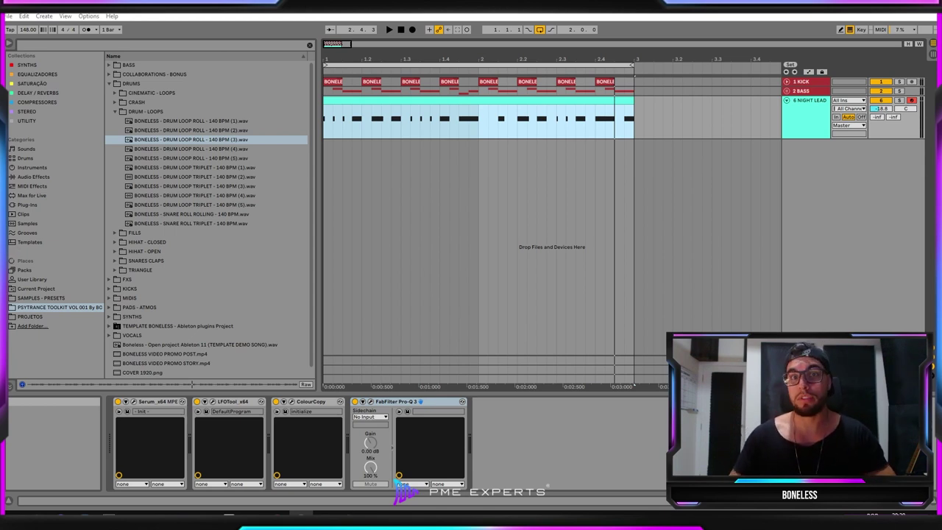
Step: Play the loop and audition the NIGHT LEAD's Serum filter by varying its resonance and cutoff frequency
{"action": "left_click", "coordinate": [468, 99]}
{"action": "key", "text": "space"}
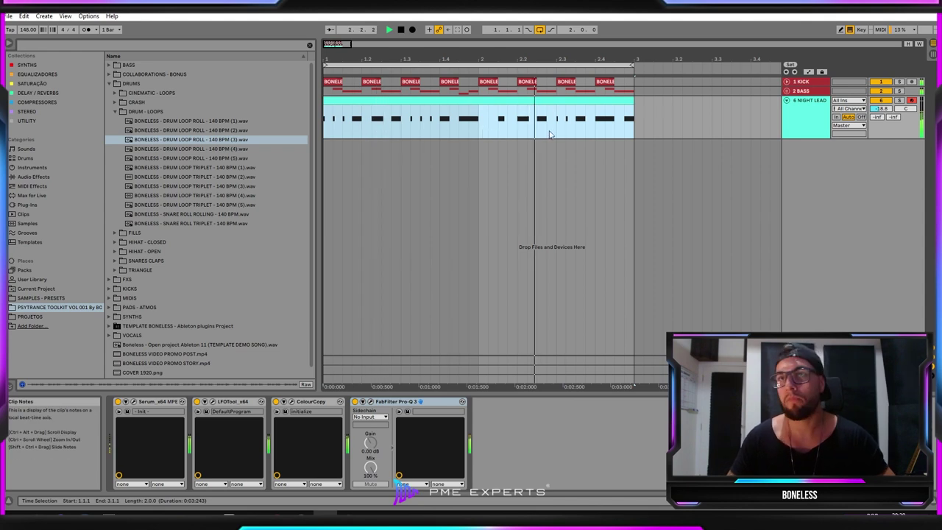
{"action": "left_click", "coordinate": [126, 410]}
{"action": "left_click_drag", "start_coordinate": [491, 218], "coordinate": [509, 190]}
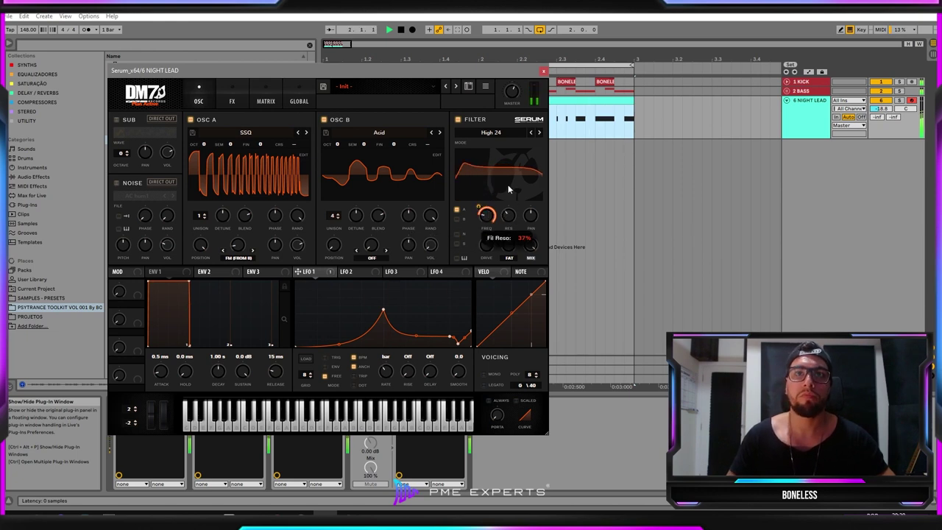
{"action": "mouse_move", "coordinate": [484, 219]}
{"action": "left_mouse_down"}
{"action": "mouse_move", "coordinate": [491, 199]}
{"action": "mouse_move", "coordinate": [483, 217]}
{"action": "left_mouse_up"}
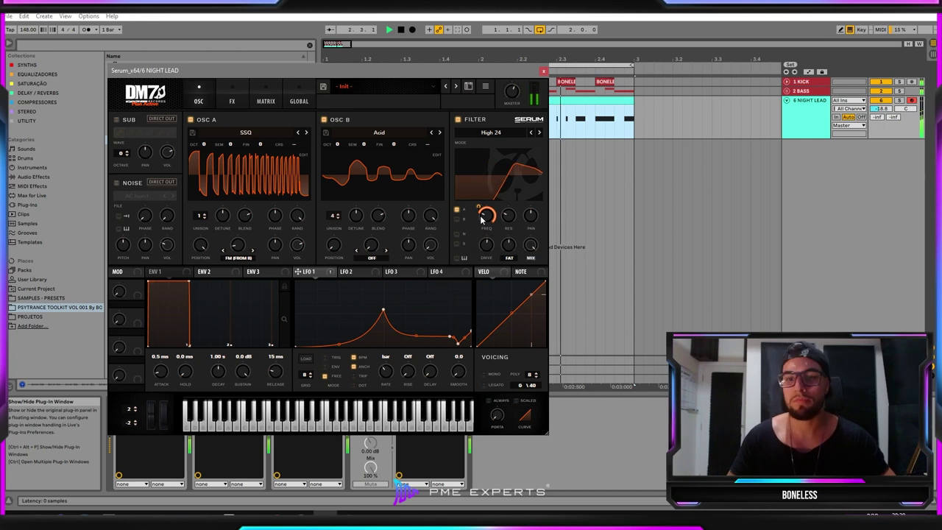
{"action": "key", "text": "space"}
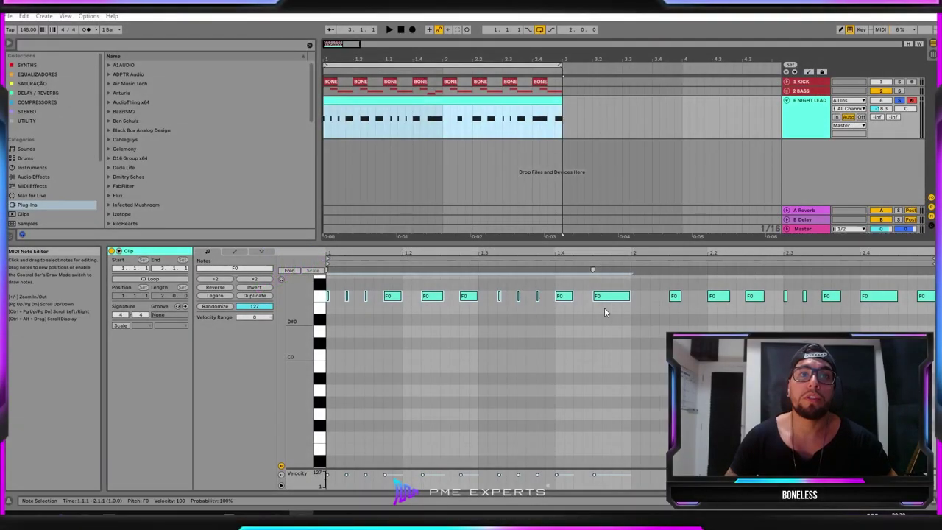
Step: Examine the pitch and rhythm of all the notes in the NIGHT LEAD MIDI clip
{"action": "left_click_drag", "start_coordinate": [330, 283], "coordinate": [523, 333]}
{"action": "left_click", "coordinate": [523, 331]}
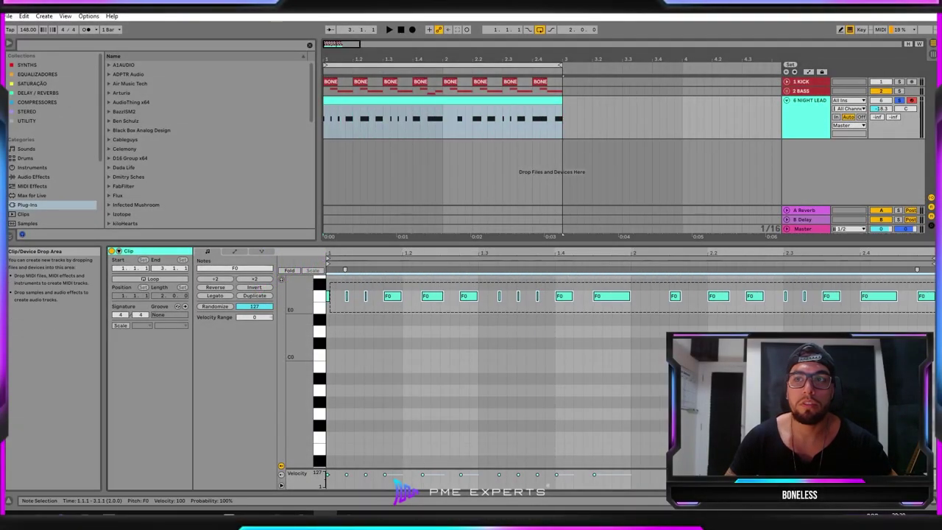
{"action": "left_click_drag", "start_coordinate": [307, 290], "coordinate": [307, 369]}
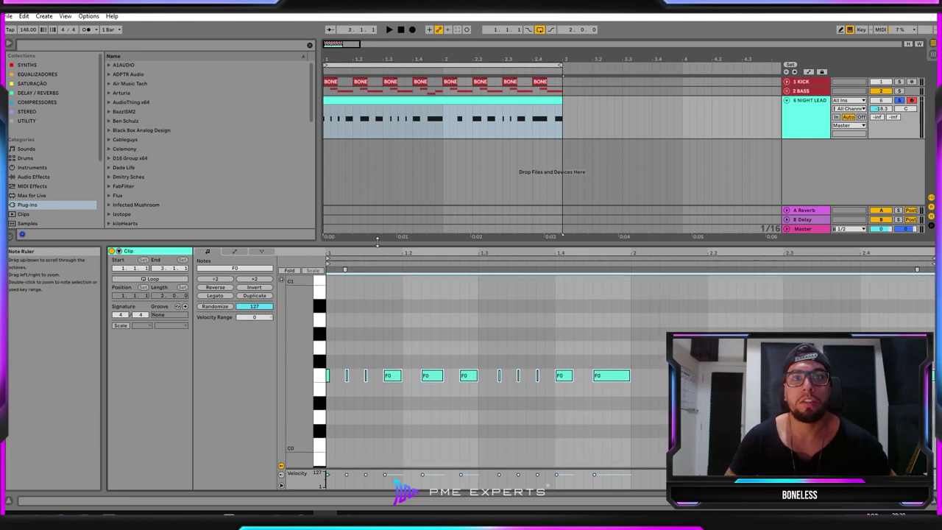
{"action": "right_click", "coordinate": [401, 317]}
{"action": "left_click", "coordinate": [475, 359]}
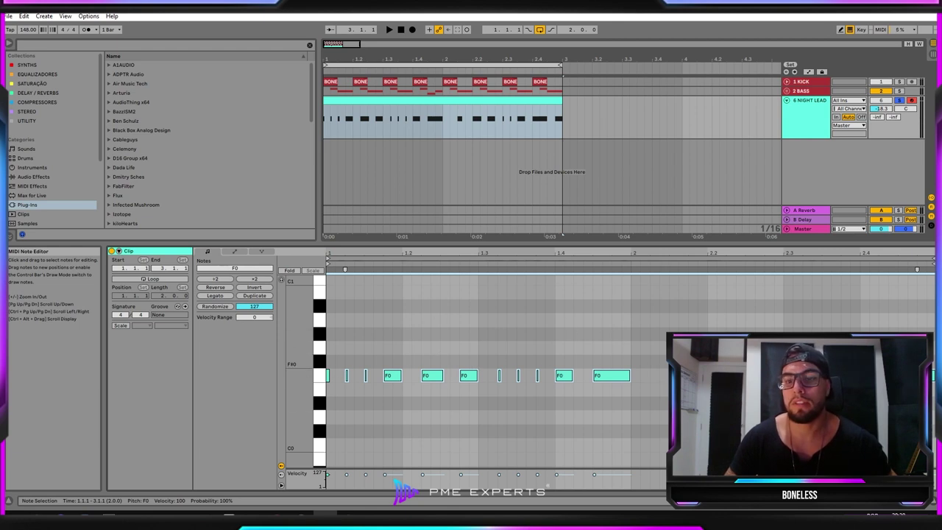
{"action": "scroll", "coordinate": [666, 316], "scroll_direction": "down", "scroll_amount": 3}
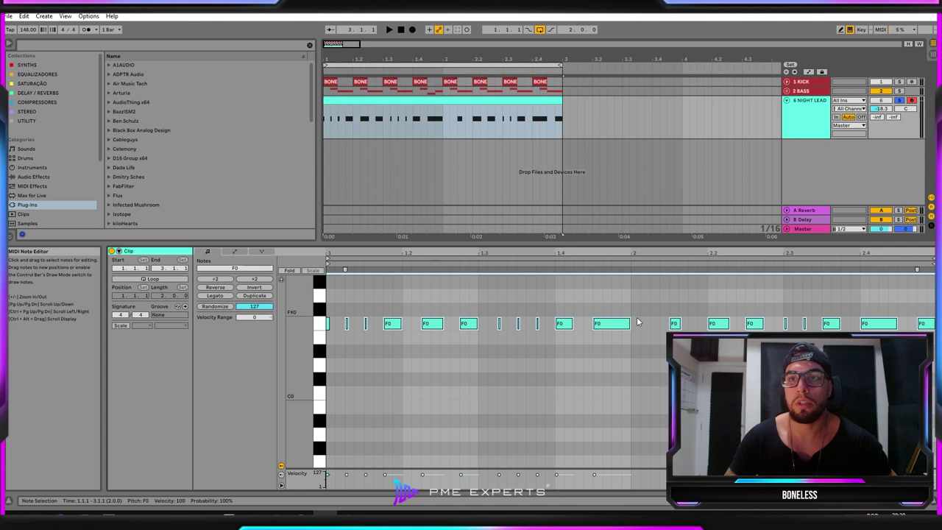
{"action": "left_click", "coordinate": [526, 366]}
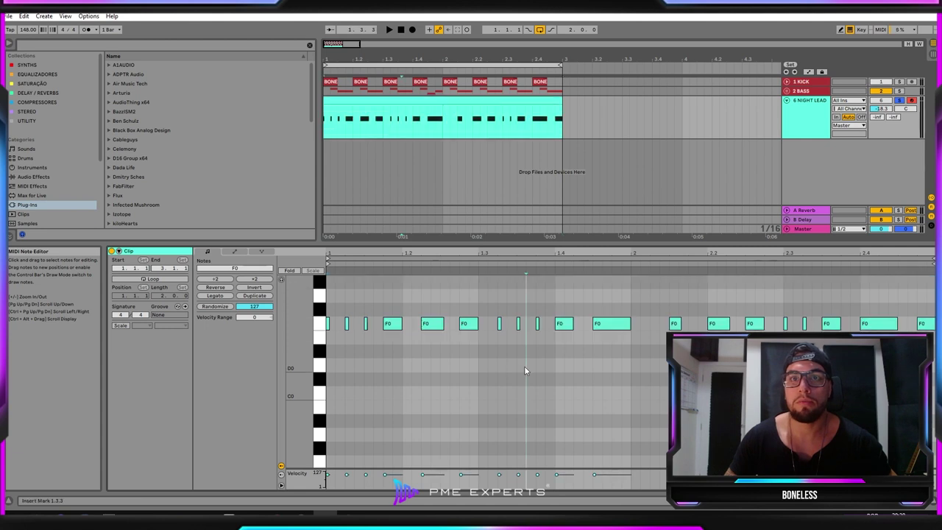
Step: Show the NIGHT LEAD track's device chain and inspect the tracks inside the BASS group
{"action": "double_click", "coordinate": [819, 103]}
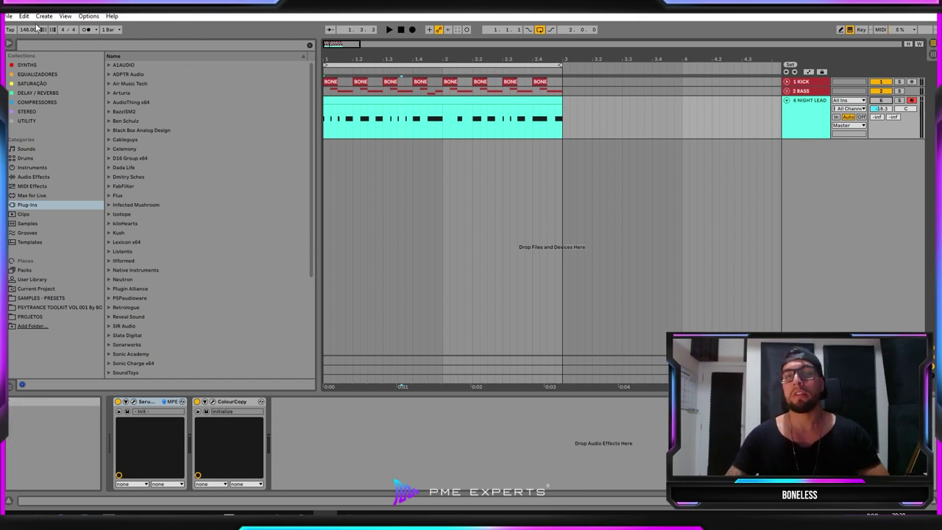
{"action": "left_click", "coordinate": [786, 91]}
{"action": "left_click_drag", "start_coordinate": [382, 59], "coordinate": [405, 59]}
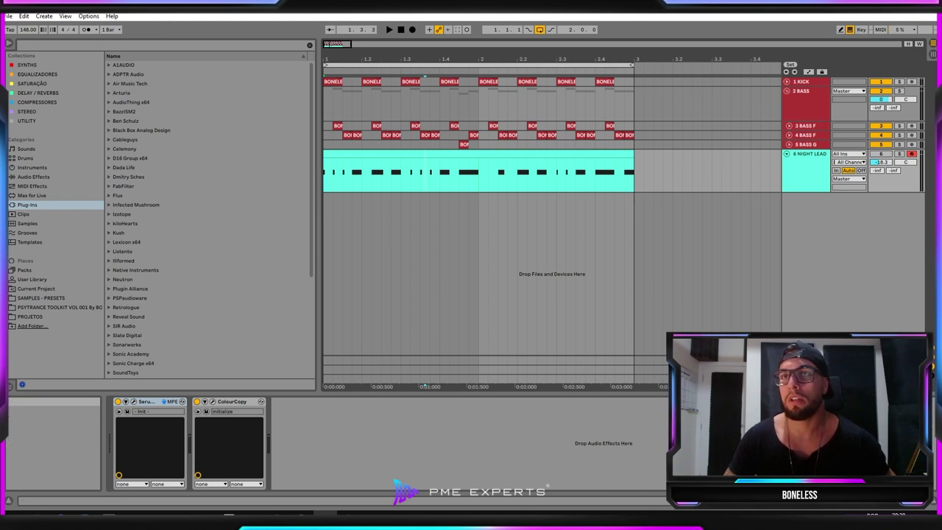
{"action": "left_click", "coordinate": [787, 90]}
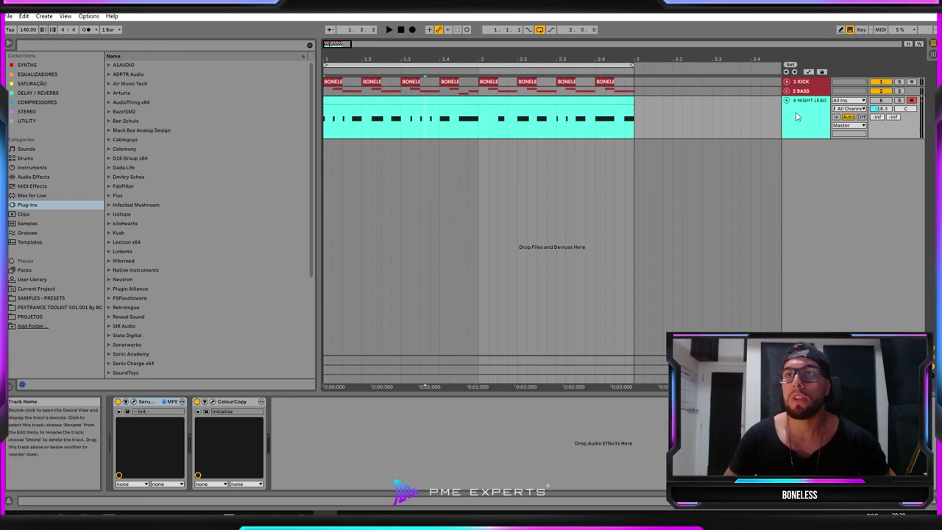
Step: Open Serum on the NIGHT LEAD track and reset it to the initial preset
{"action": "left_click", "coordinate": [127, 411]}
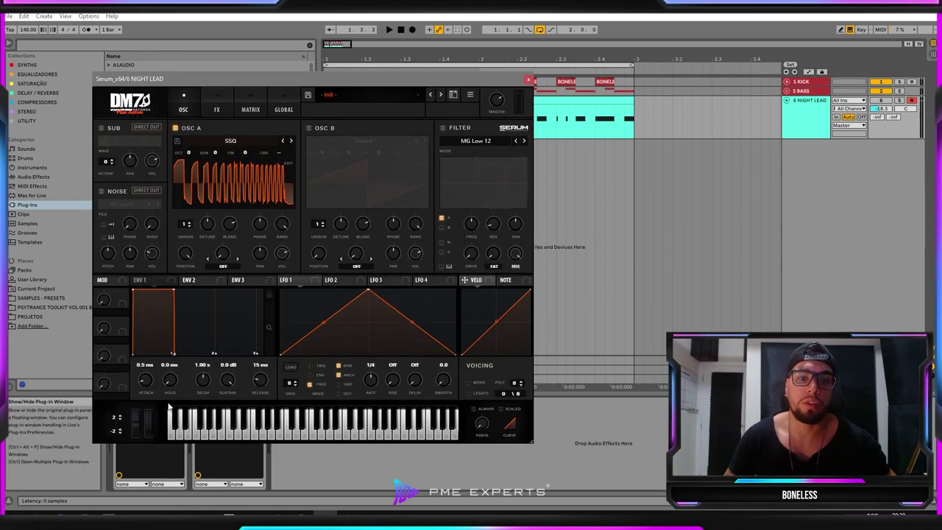
{"action": "left_click", "coordinate": [470, 96]}
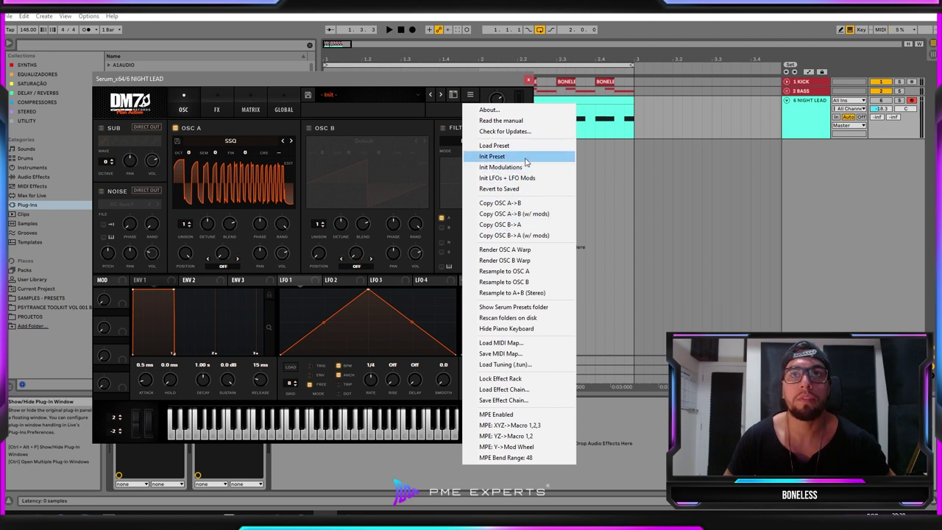
{"action": "left_click", "coordinate": [492, 156]}
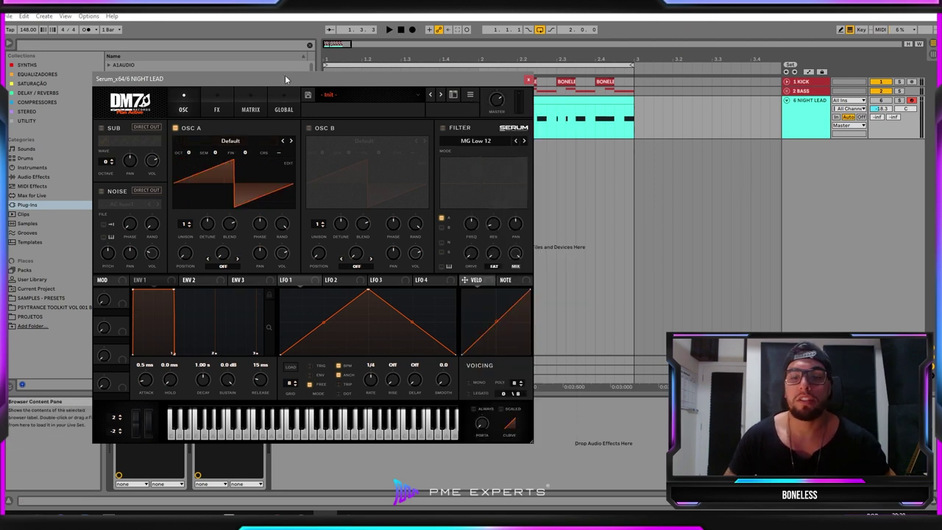
Step: Load the Digital wavetable SSQ into oscillator A
{"action": "left_click_drag", "start_coordinate": [285, 79], "coordinate": [317, 92]}
{"action": "left_click", "coordinate": [251, 155]}
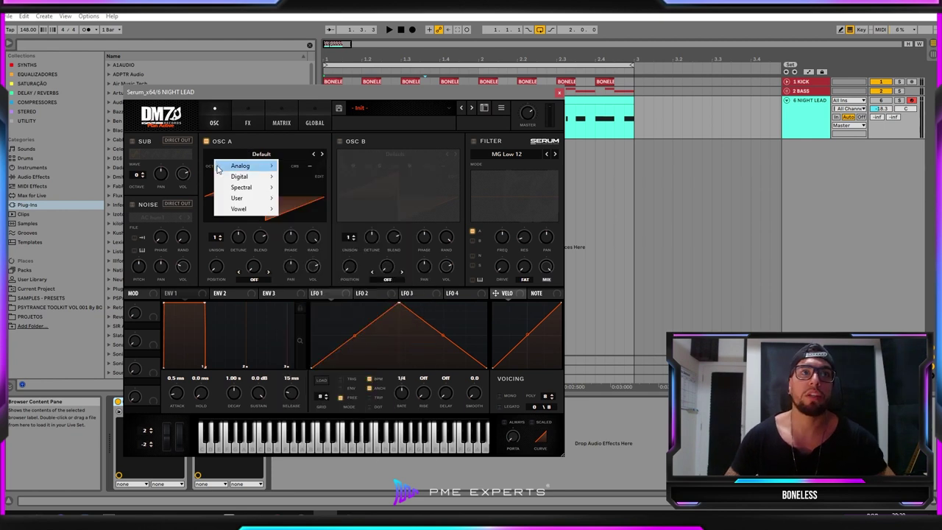
{"action": "mouse_move", "coordinate": [235, 178]}
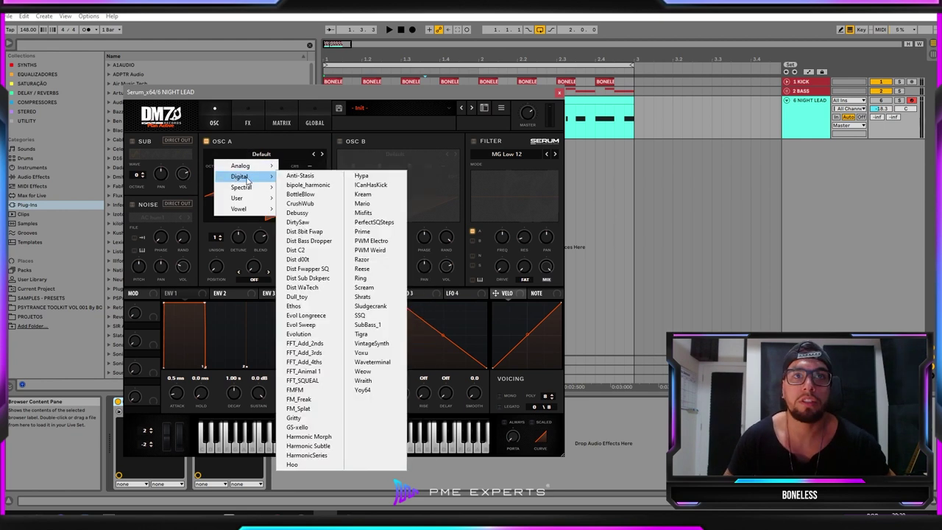
{"action": "left_click", "coordinate": [399, 316]}
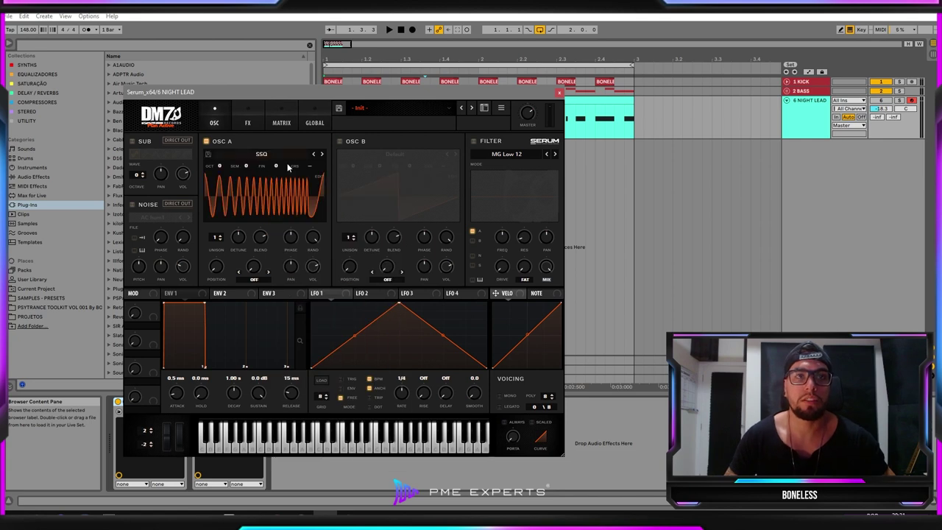
Step: Set oscillator A's warp mode to FM (from B)
{"action": "left_click_drag", "start_coordinate": [309, 96], "coordinate": [340, 63]}
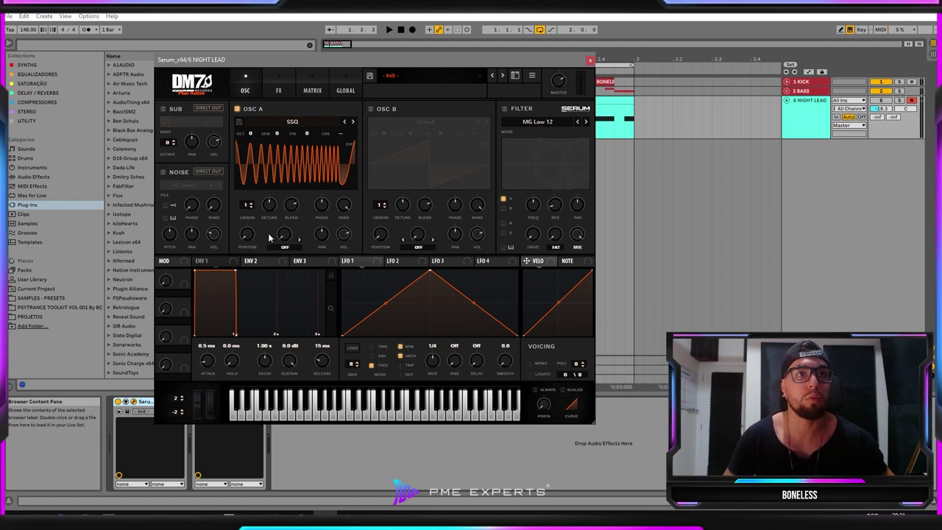
{"action": "left_click", "coordinate": [287, 248]}
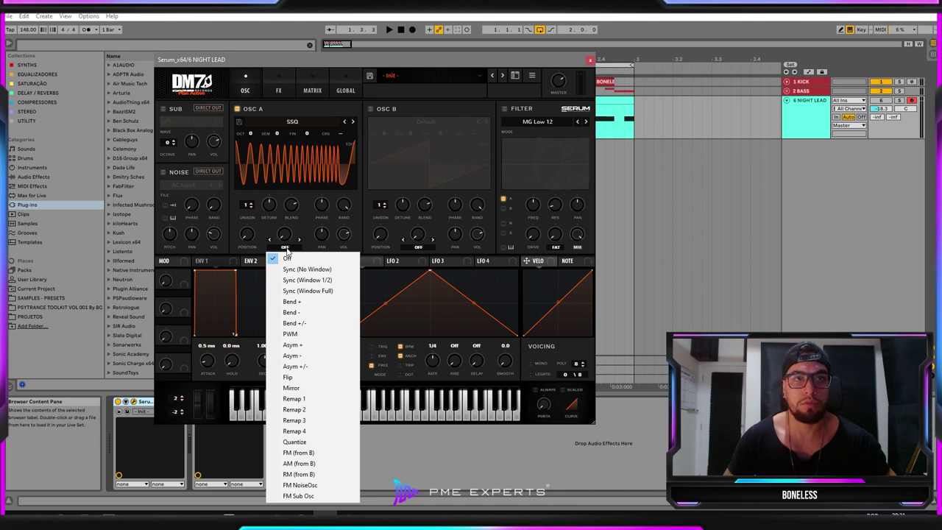
{"action": "left_click", "coordinate": [317, 453]}
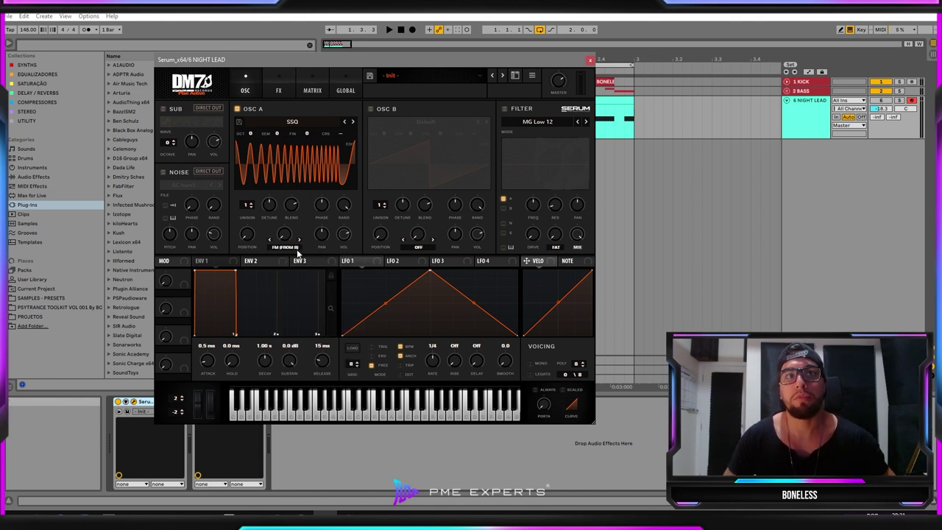
Step: Enable oscillator B, load the Acid wavetable into it and set its unison to 4 voices
{"action": "left_click", "coordinate": [371, 109]}
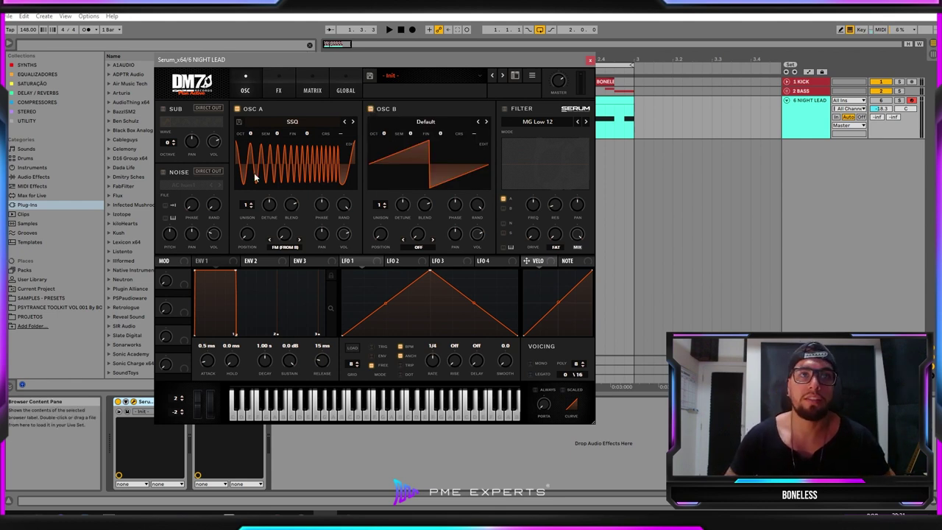
{"action": "left_click", "coordinate": [486, 122]}
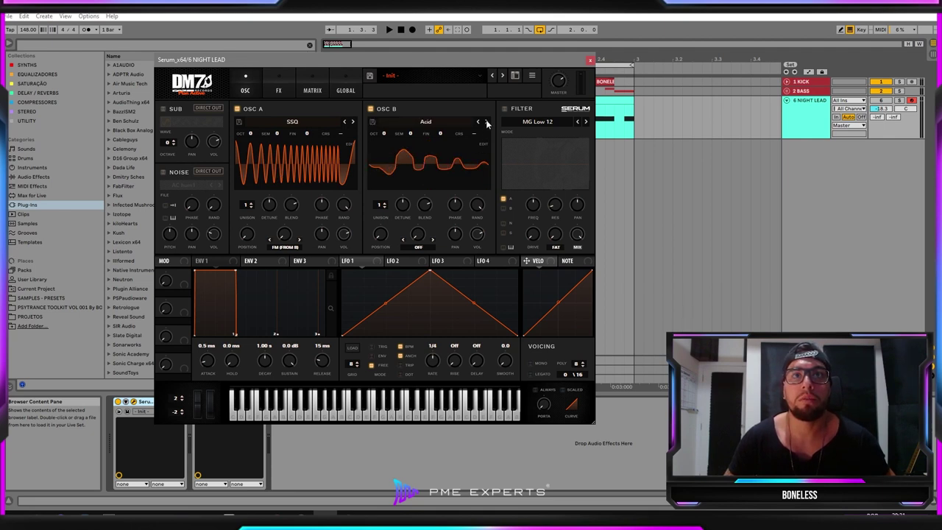
{"action": "left_click", "coordinate": [385, 207]}
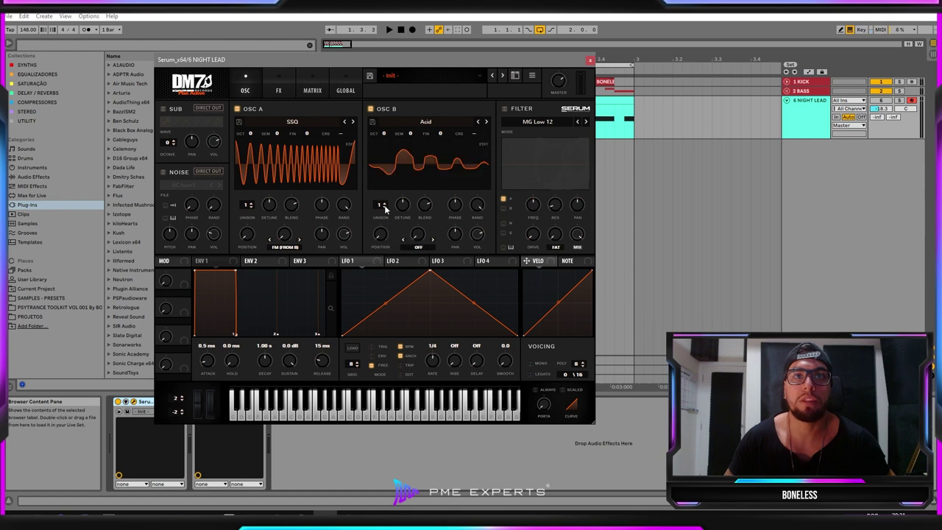
{"action": "left_click", "coordinate": [385, 203]}
{"action": "left_click", "coordinate": [385, 203]}
{"action": "left_click", "coordinate": [385, 203]}
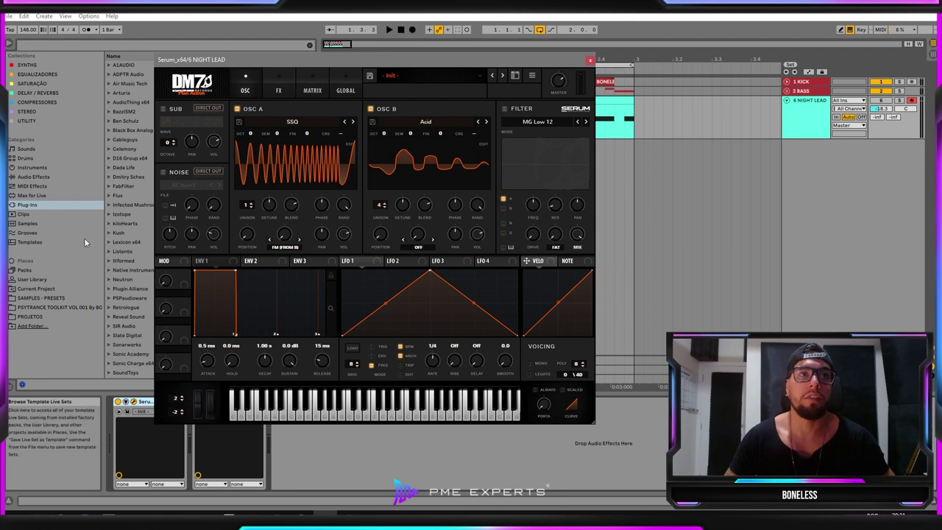
Step: Activate and solo the NIGHT LEAD track during playback and move oscillator A's wavetable position to the square-like waveform
{"action": "left_click_drag", "start_coordinate": [247, 239], "coordinate": [242, 167]}
{"action": "mouse_move", "coordinate": [249, 234]}
{"action": "left_mouse_down"}
{"action": "mouse_move", "coordinate": [246, 261]}
{"action": "mouse_move", "coordinate": [252, 230]}
{"action": "left_mouse_up"}
{"action": "key", "text": "space"}
{"action": "left_click", "coordinate": [881, 82]}
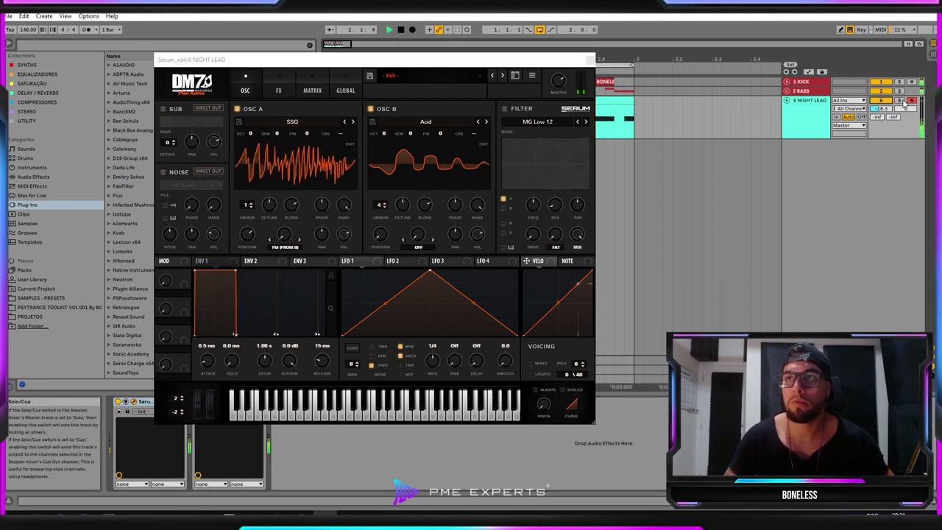
{"action": "left_click", "coordinate": [900, 100]}
{"action": "left_click_drag", "start_coordinate": [247, 234], "coordinate": [251, 189]}
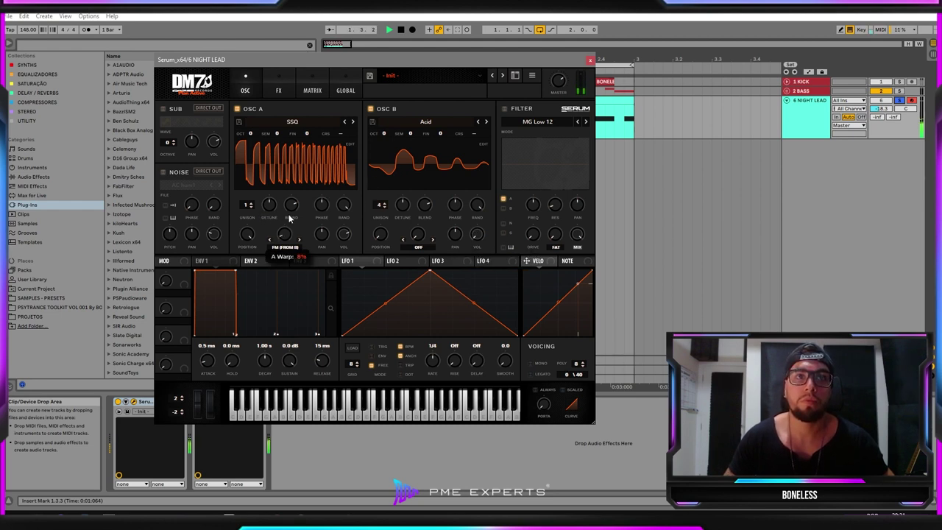
Step: Audition oscillator A's FM warp by sweeping its amount up and back down, and stop playback
{"action": "left_click_drag", "start_coordinate": [292, 174], "coordinate": [297, 131]}
{"action": "left_click_drag", "start_coordinate": [288, 163], "coordinate": [286, 226]}
{"action": "key", "text": "space"}
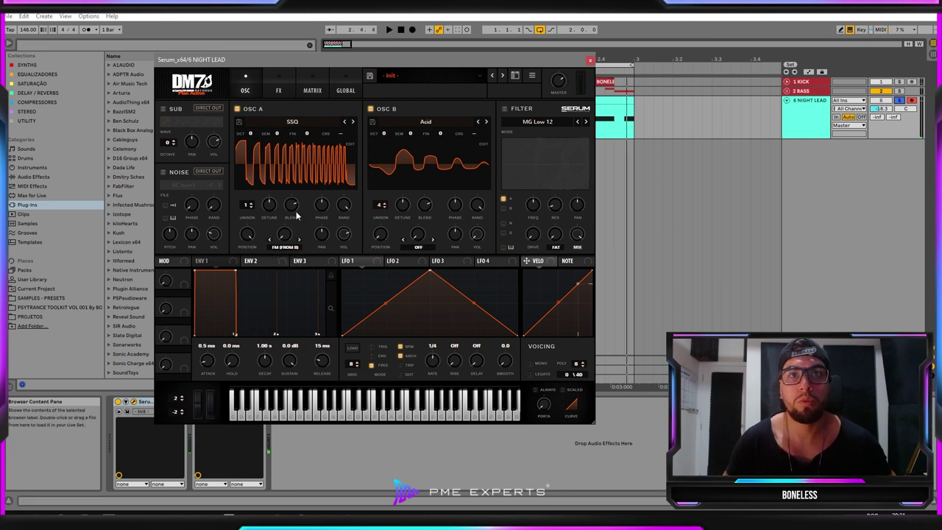
Step: Turn down oscillator B's volume and raise oscillator A's FM warp amount slightly while listening to the loop
{"action": "left_click_drag", "start_coordinate": [477, 235], "coordinate": [486, 298]}
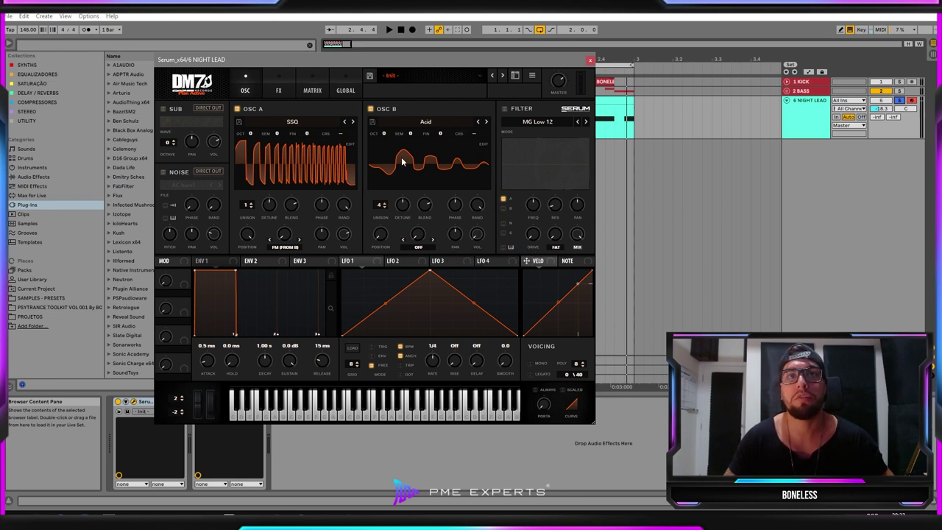
{"action": "mouse_move", "coordinate": [290, 232]}
{"action": "left_mouse_down"}
{"action": "mouse_move", "coordinate": [290, 207]}
{"action": "mouse_move", "coordinate": [300, 245]}
{"action": "left_mouse_up"}
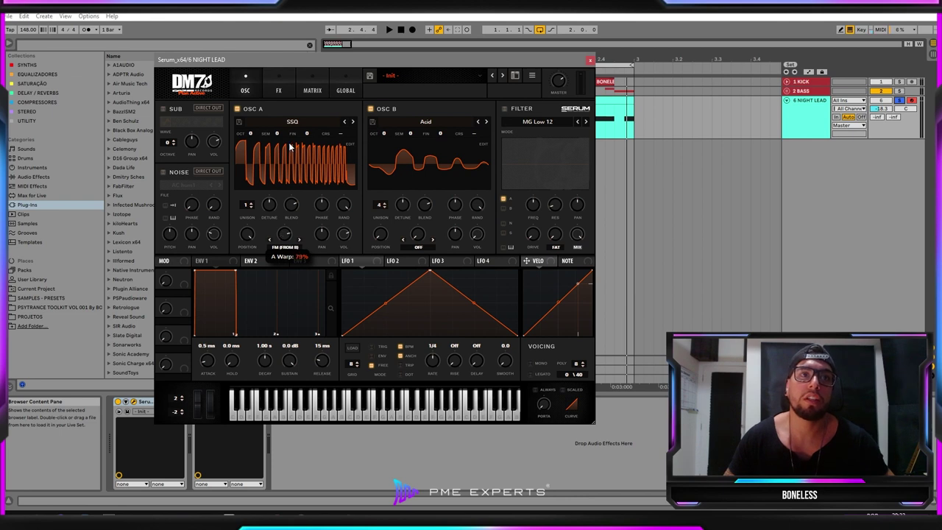
{"action": "left_click_drag", "start_coordinate": [290, 170], "coordinate": [289, 237]}
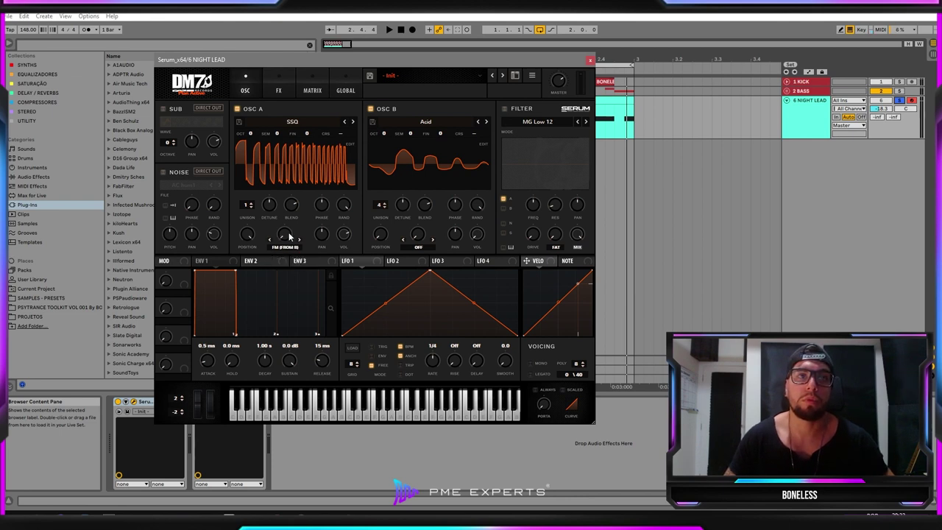
{"action": "key", "text": "space"}
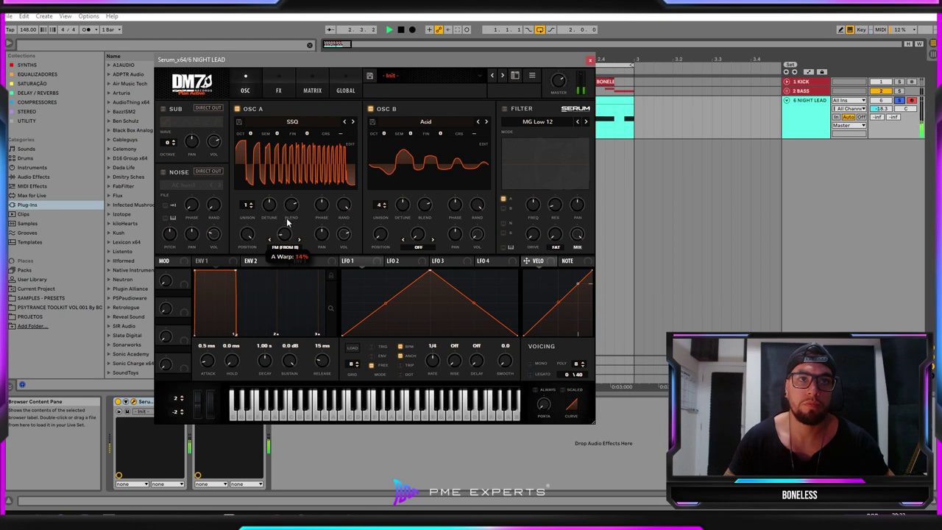
{"action": "left_click_drag", "start_coordinate": [288, 223], "coordinate": [293, 200]}
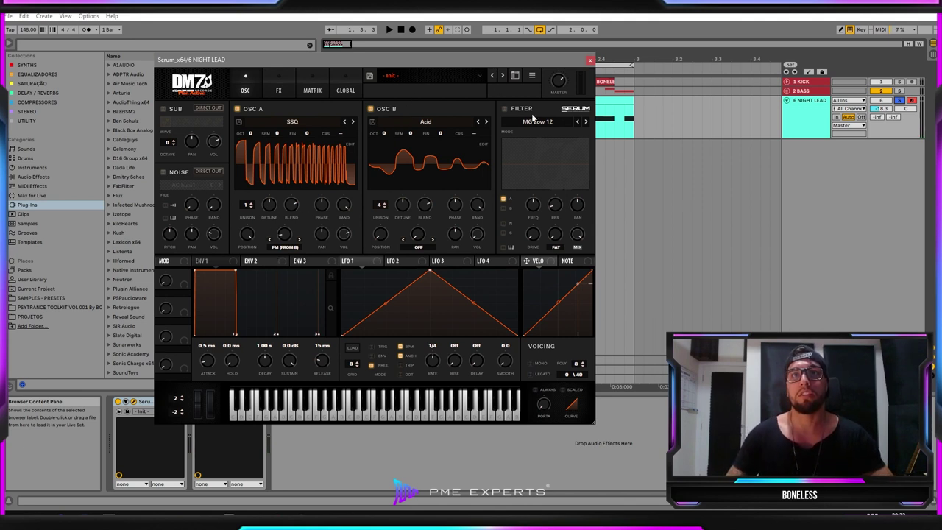
Step: Enable the filter and set its type to High 24
{"action": "left_click", "coordinate": [505, 107]}
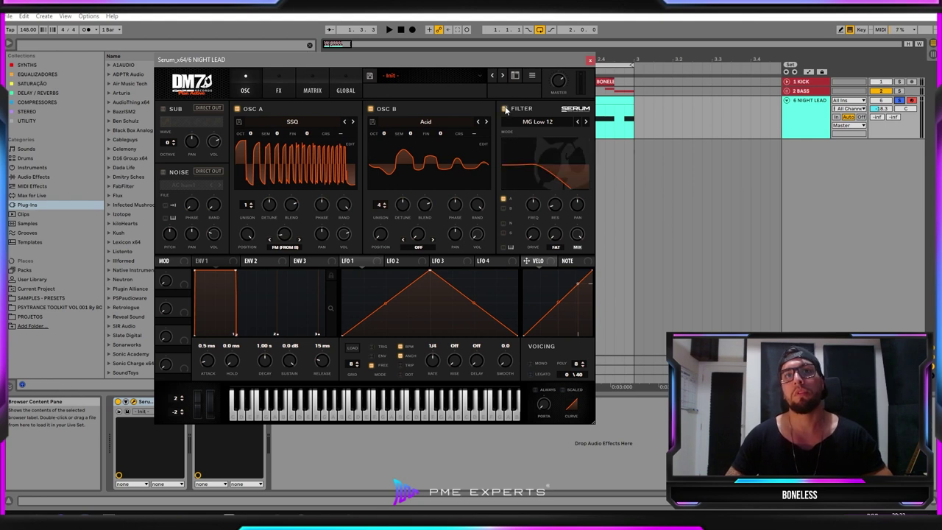
{"action": "left_click", "coordinate": [553, 123]}
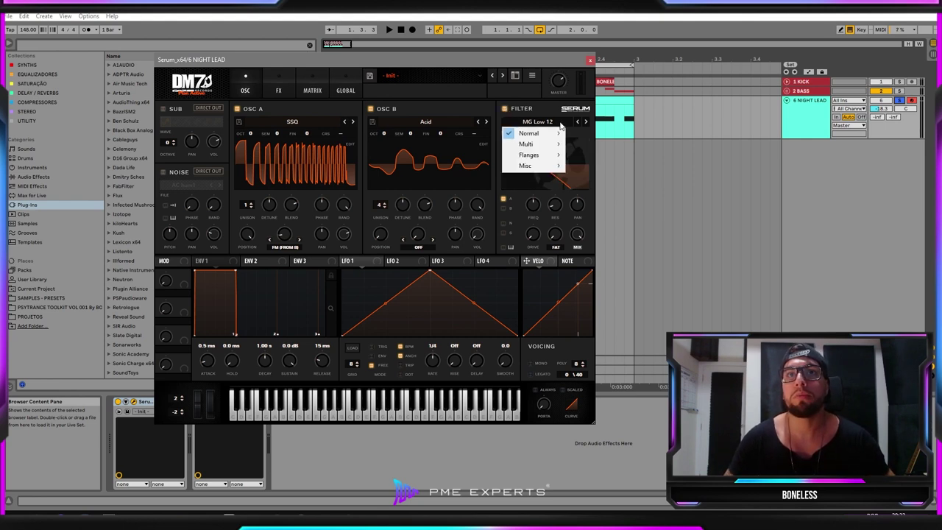
{"action": "mouse_move", "coordinate": [548, 134]}
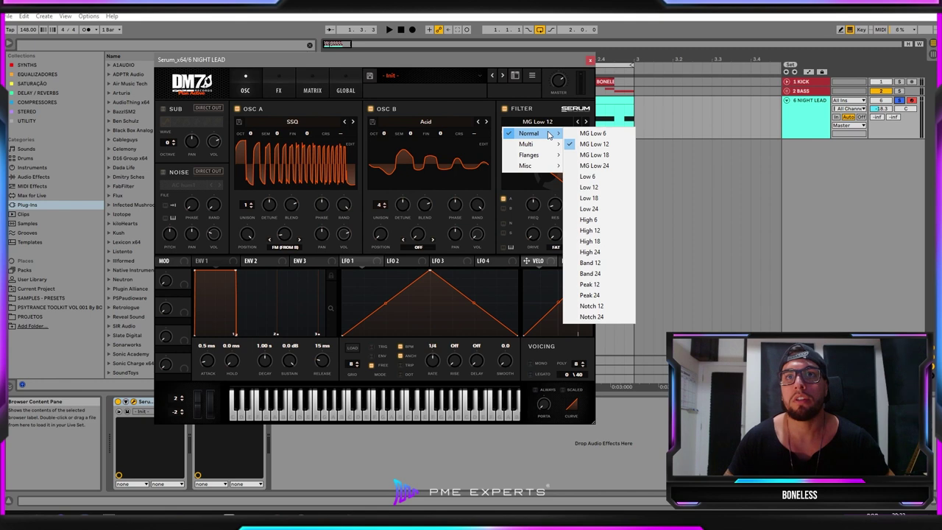
{"action": "left_click", "coordinate": [595, 251]}
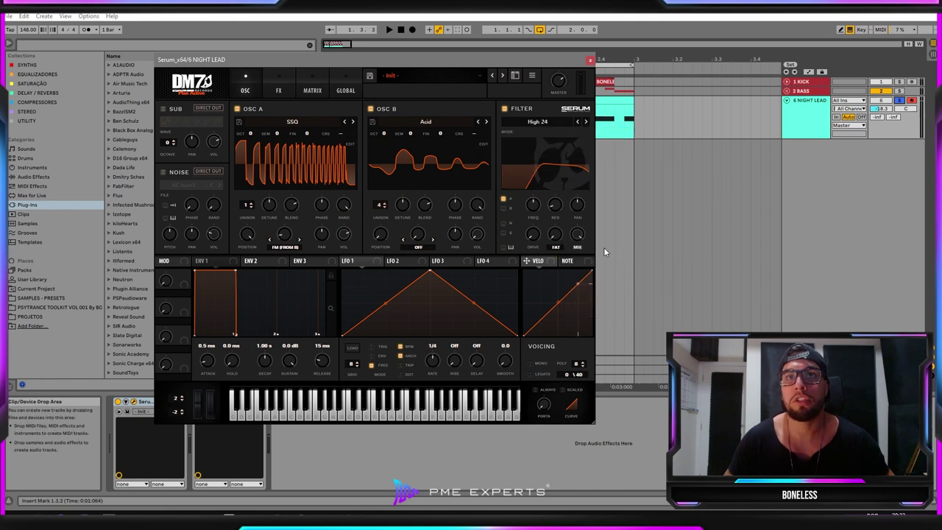
Step: Raise the filter's FAT amount to about 40% and increase its drive, trimming the master volume slightly
{"action": "left_click_drag", "start_coordinate": [554, 237], "coordinate": [563, 193]}
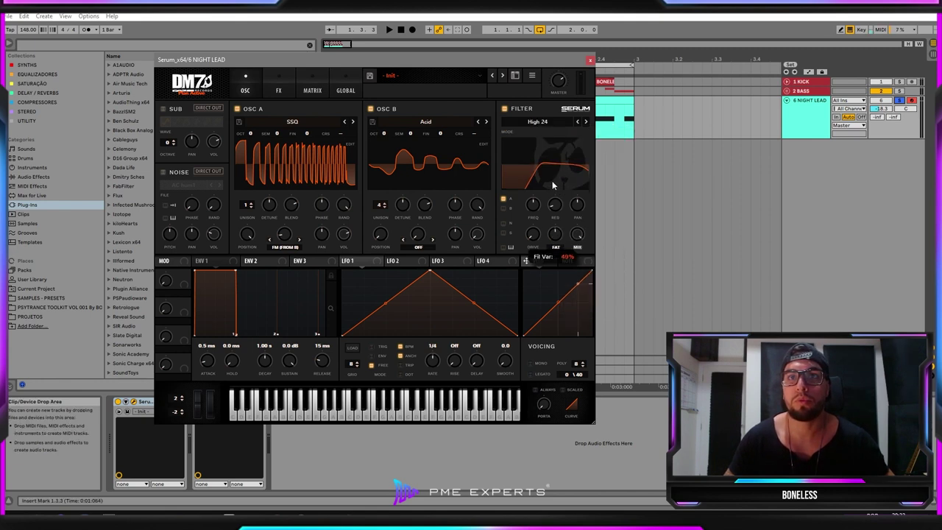
{"action": "left_click_drag", "start_coordinate": [533, 234], "coordinate": [538, 181]}
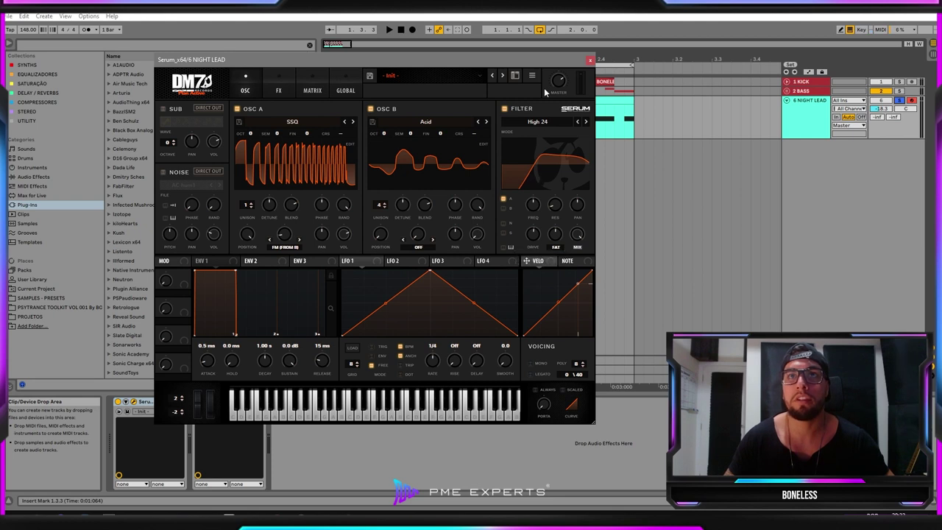
{"action": "left_click_drag", "start_coordinate": [559, 76], "coordinate": [559, 82]}
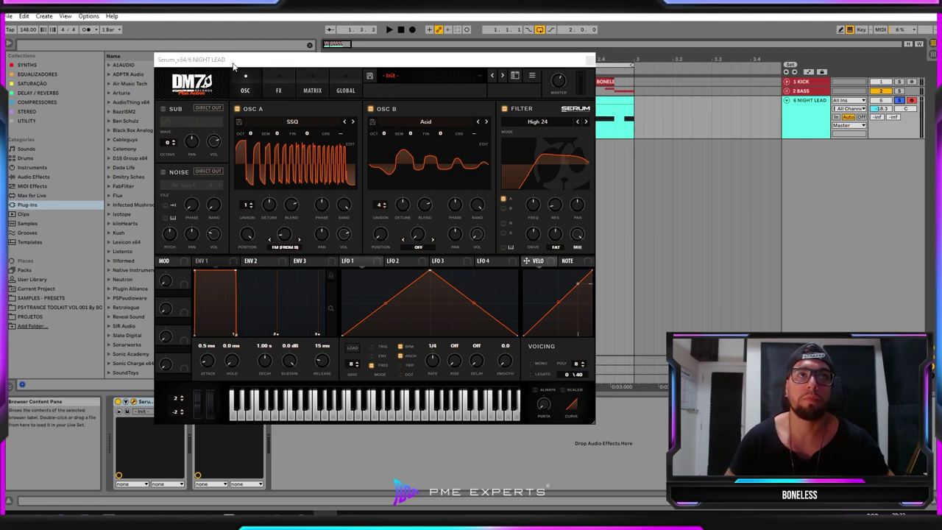
Step: Fine-tune the filter cutoff while the loop plays, and move the synth window aside to uncover more of the arrangement
{"action": "key", "text": "space"}
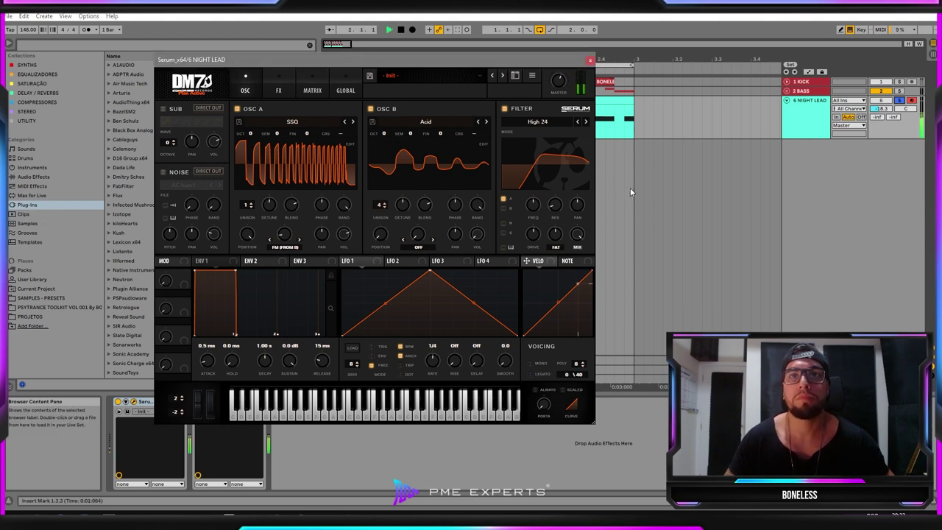
{"action": "mouse_move", "coordinate": [536, 208]}
{"action": "mouse_move", "coordinate": [535, 208]}
{"action": "left_mouse_down"}
{"action": "mouse_move", "coordinate": [534, 179]}
{"action": "mouse_move", "coordinate": [529, 192]}
{"action": "left_mouse_up"}
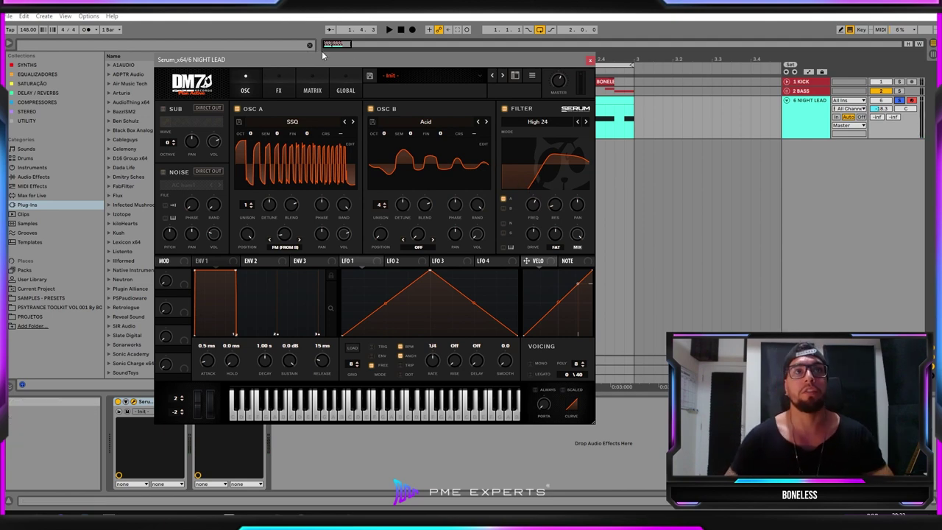
{"action": "left_click_drag", "start_coordinate": [329, 59], "coordinate": [287, 72]}
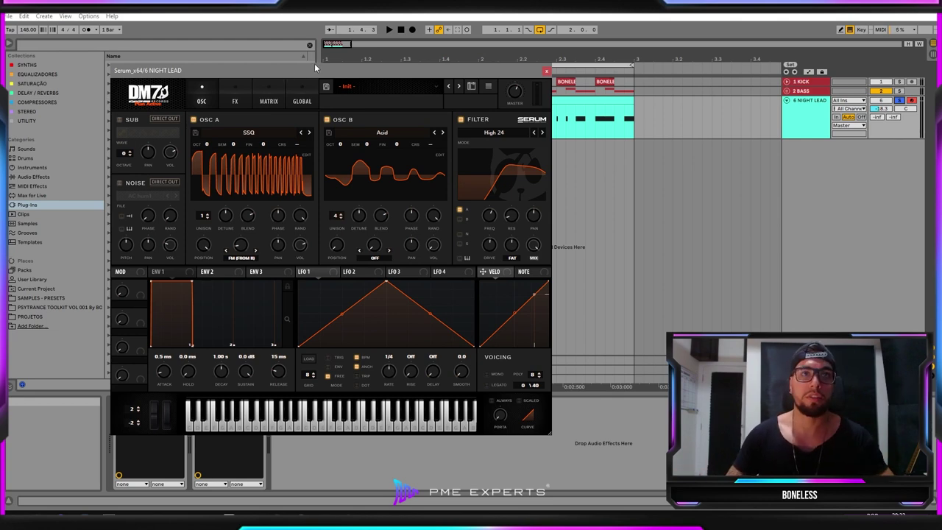
{"action": "mouse_move", "coordinate": [327, 73]}
{"action": "left_mouse_down"}
{"action": "mouse_move", "coordinate": [532, 139]}
{"action": "mouse_move", "coordinate": [301, 46]}
{"action": "mouse_move", "coordinate": [335, 55]}
{"action": "mouse_move", "coordinate": [323, 67]}
{"action": "left_mouse_up"}
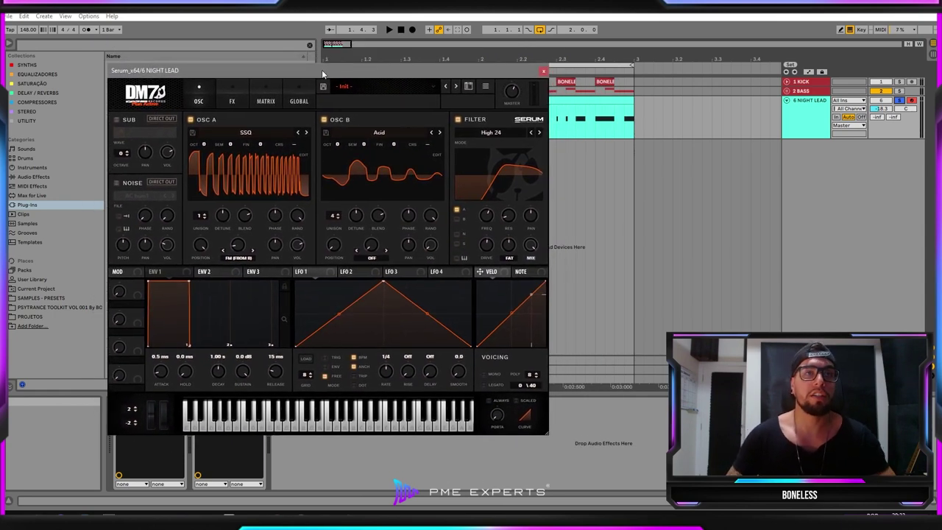
Step: Enable the distortion effect in the synth and set its type to Diode 2
{"action": "left_click", "coordinate": [232, 101]}
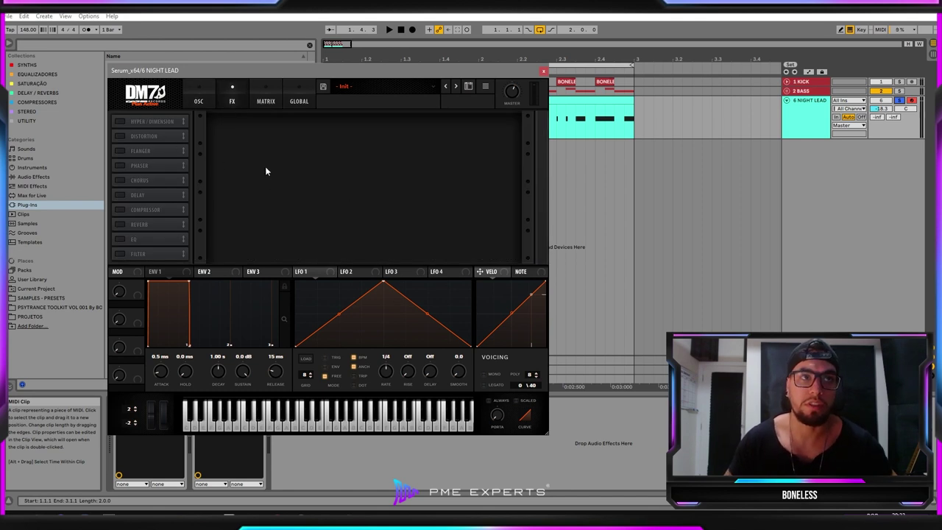
{"action": "left_click", "coordinate": [120, 136]}
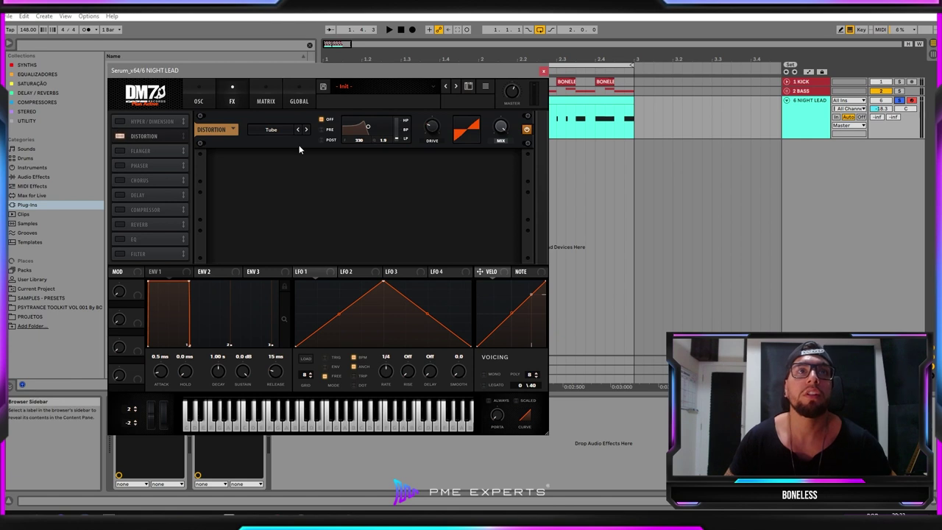
{"action": "left_click", "coordinate": [272, 130]}
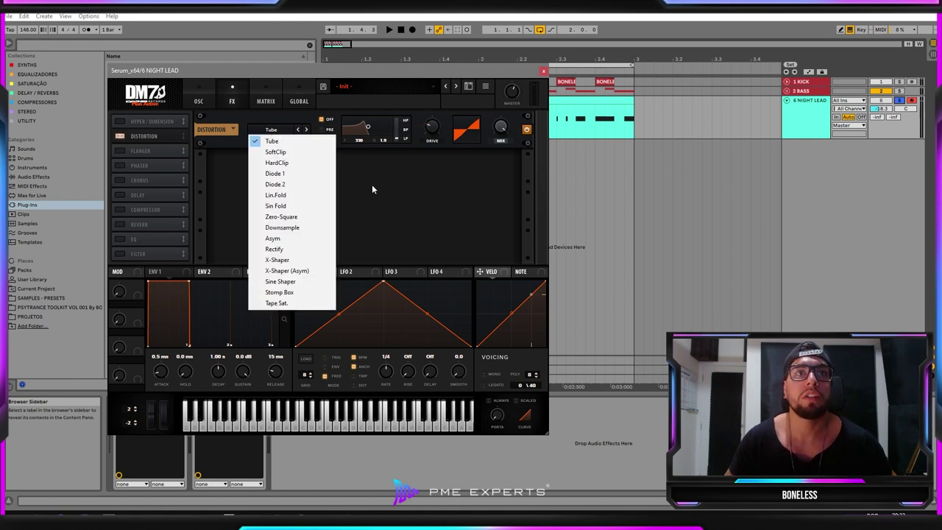
{"action": "left_click", "coordinate": [334, 185]}
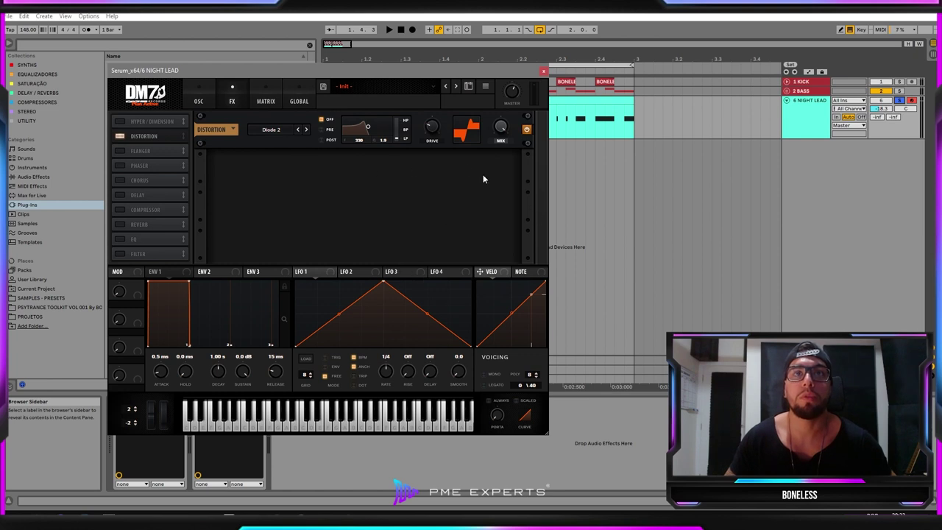
Step: Balance the distortion's mix and drive by ear while the loop plays
{"action": "left_click_drag", "start_coordinate": [493, 152], "coordinate": [496, 230]}
{"action": "key", "text": "space"}
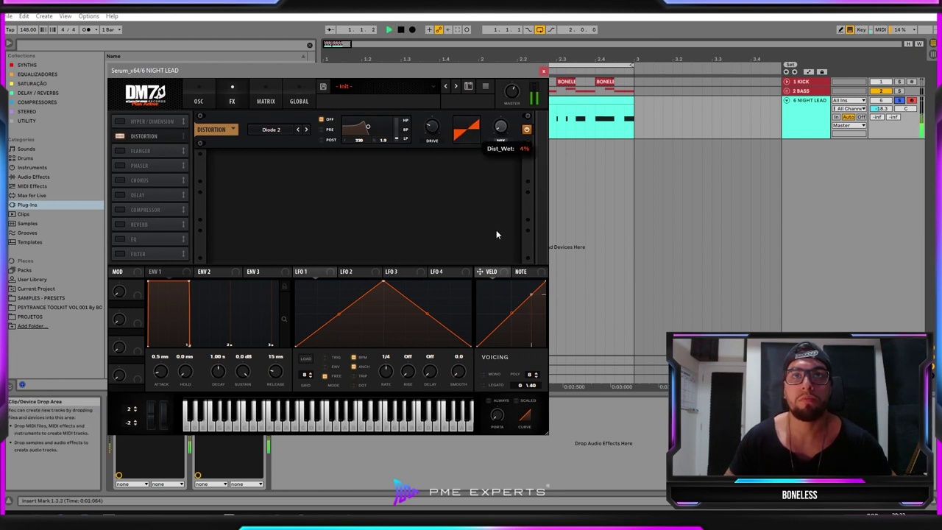
{"action": "left_click", "coordinate": [527, 131]}
{"action": "left_click_drag", "start_coordinate": [437, 131], "coordinate": [440, 122]}
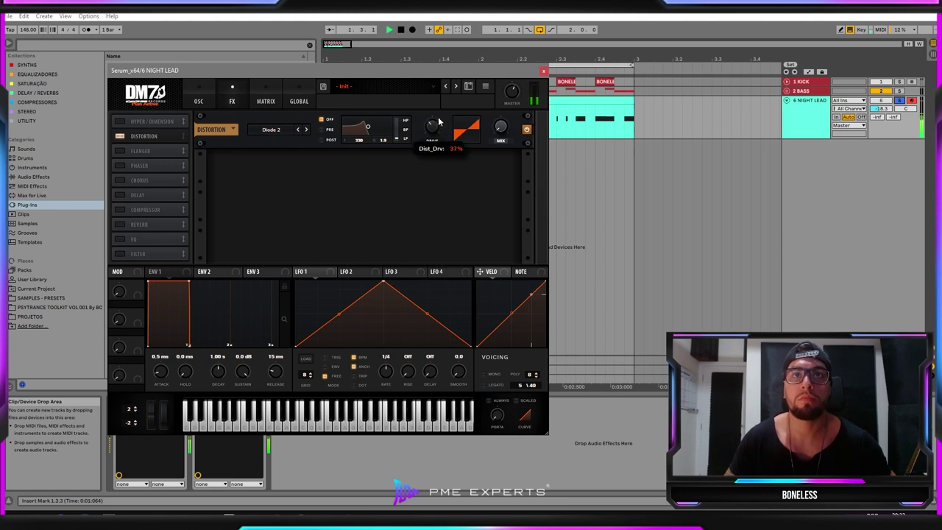
{"action": "left_click_drag", "start_coordinate": [495, 89], "coordinate": [486, 68]}
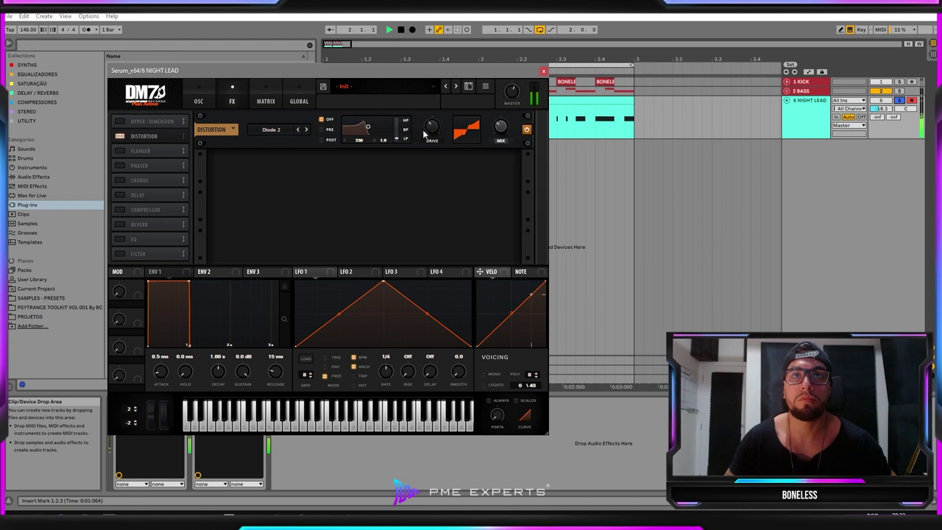
{"action": "left_click_drag", "start_coordinate": [433, 127], "coordinate": [442, 104]}
{"action": "mouse_move", "coordinate": [496, 136]}
{"action": "left_mouse_down"}
{"action": "mouse_move", "coordinate": [504, 92]}
{"action": "mouse_move", "coordinate": [498, 139]}
{"action": "left_mouse_up"}
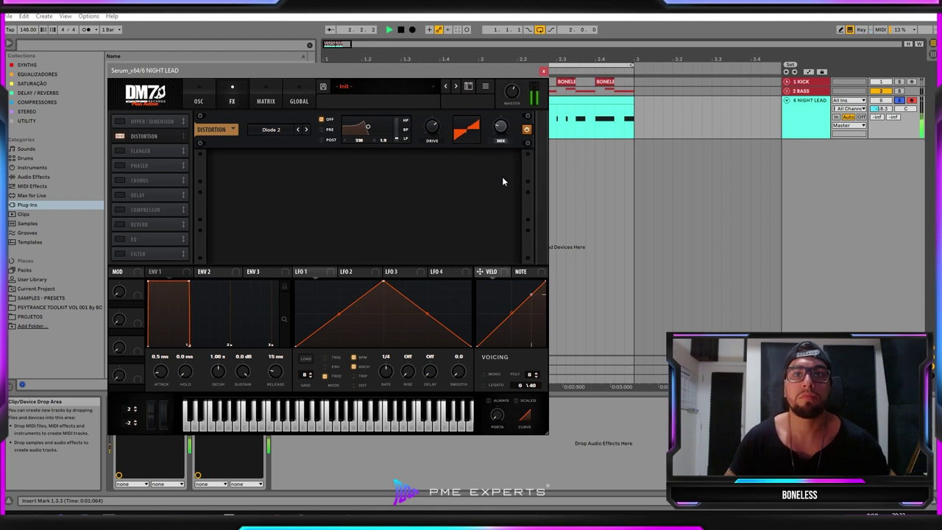
Step: Assign LFO 1 to modulate the filter cutoff and lower the central peak of its shape
{"action": "left_click", "coordinate": [200, 101]}
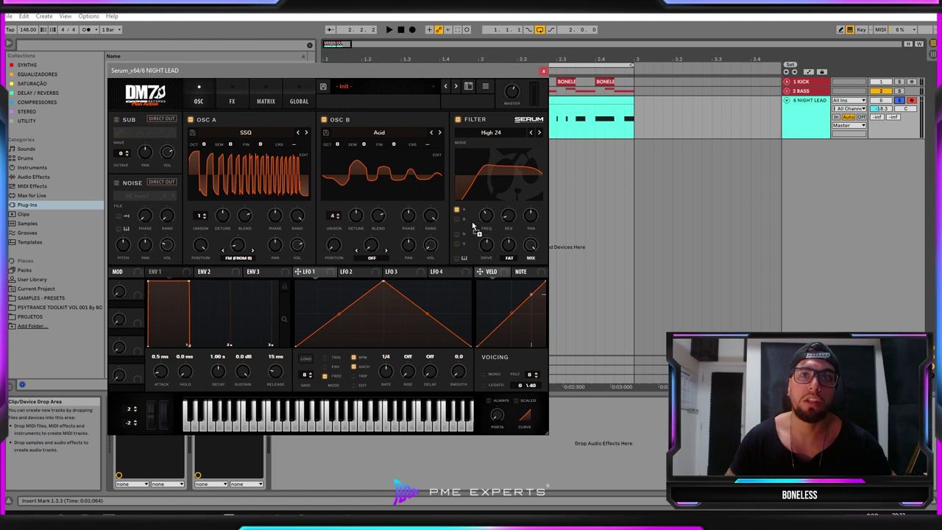
{"action": "left_click_drag", "start_coordinate": [486, 220], "coordinate": [485, 218]}
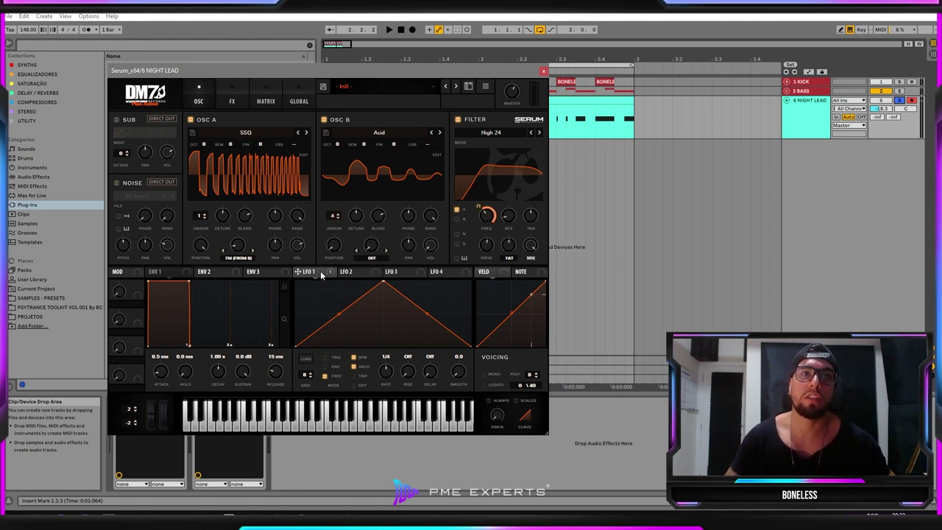
{"action": "left_click_drag", "start_coordinate": [383, 283], "coordinate": [398, 319]}
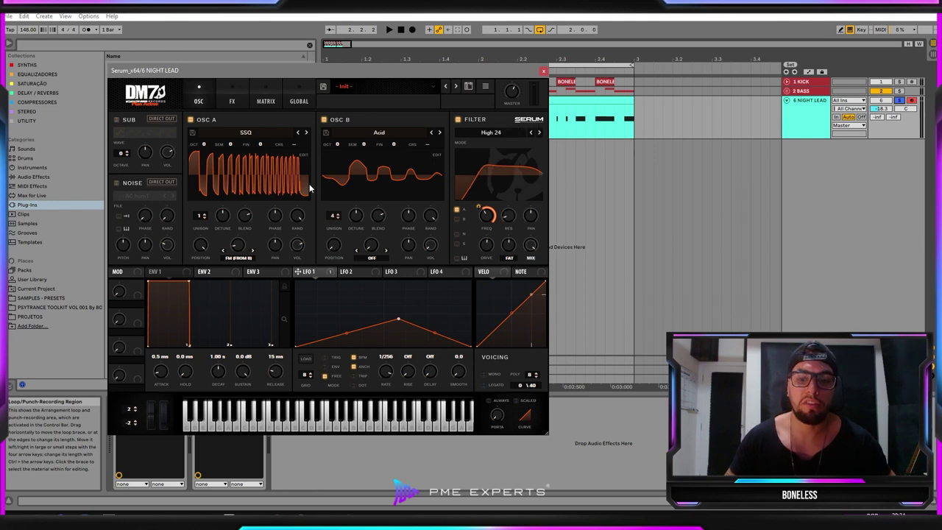
Step: Raise LFO 1's peak near the centre and set its rate to 1/2 while the loop plays
{"action": "key", "text": "space"}
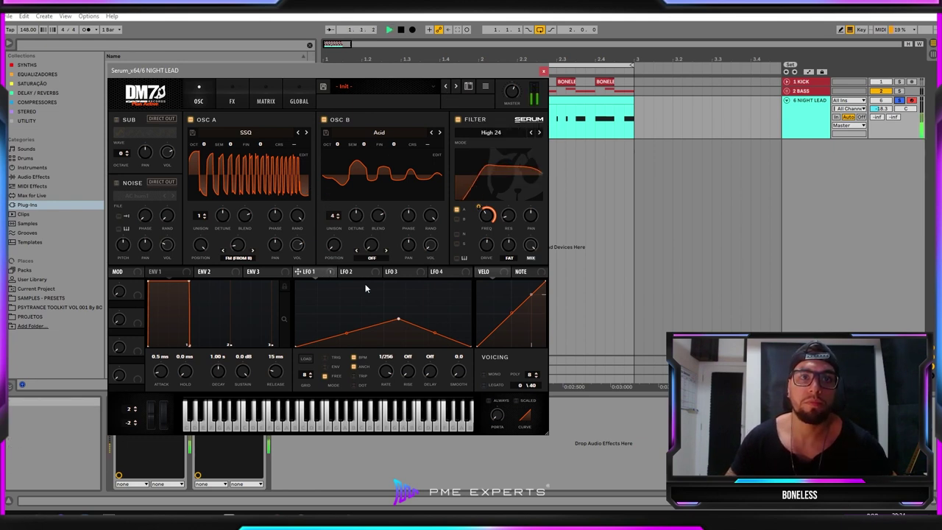
{"action": "left_click_drag", "start_coordinate": [398, 320], "coordinate": [386, 299]}
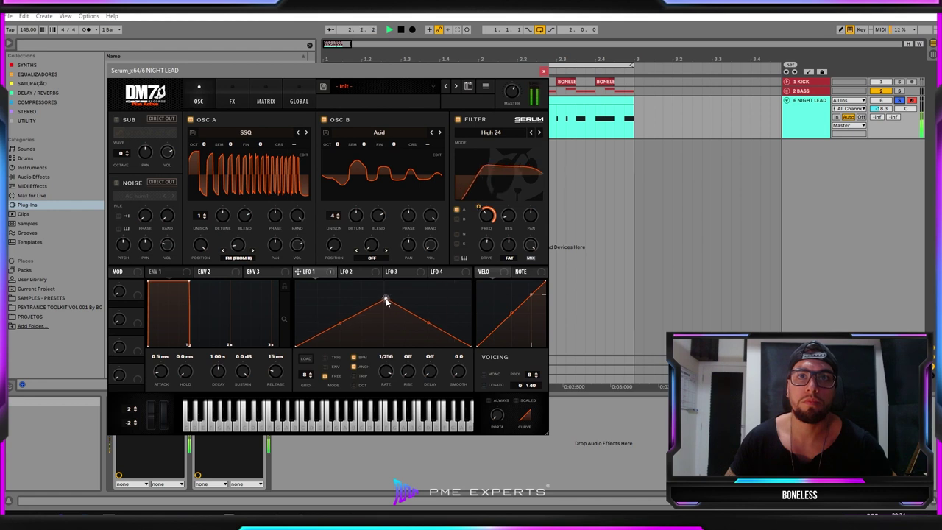
{"action": "left_click_drag", "start_coordinate": [389, 376], "coordinate": [378, 419]}
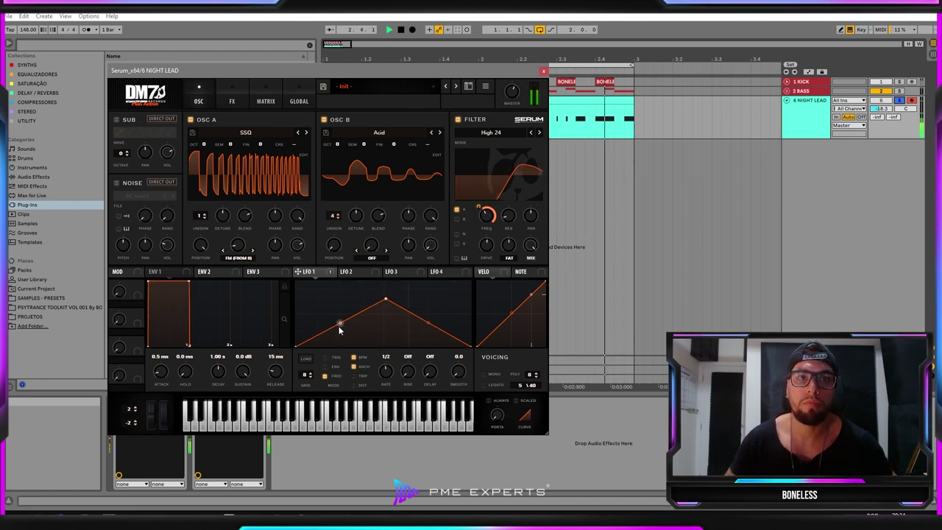
Step: Curve both slopes of LFO 1 inward around the central peak and add points forming a small second peak near the end
{"action": "left_click_drag", "start_coordinate": [385, 299], "coordinate": [342, 349]}
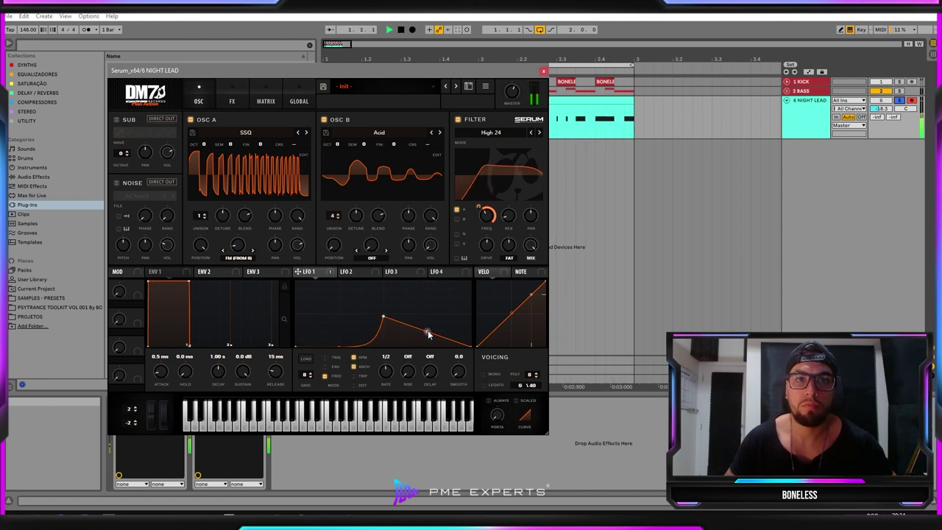
{"action": "left_click_drag", "start_coordinate": [428, 332], "coordinate": [421, 363]}
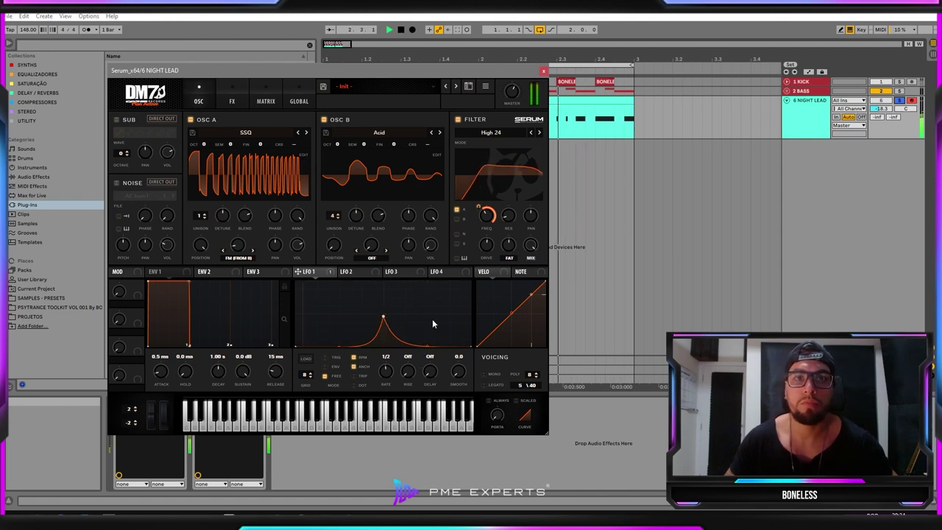
{"action": "left_click_drag", "start_coordinate": [433, 322], "coordinate": [443, 286]}
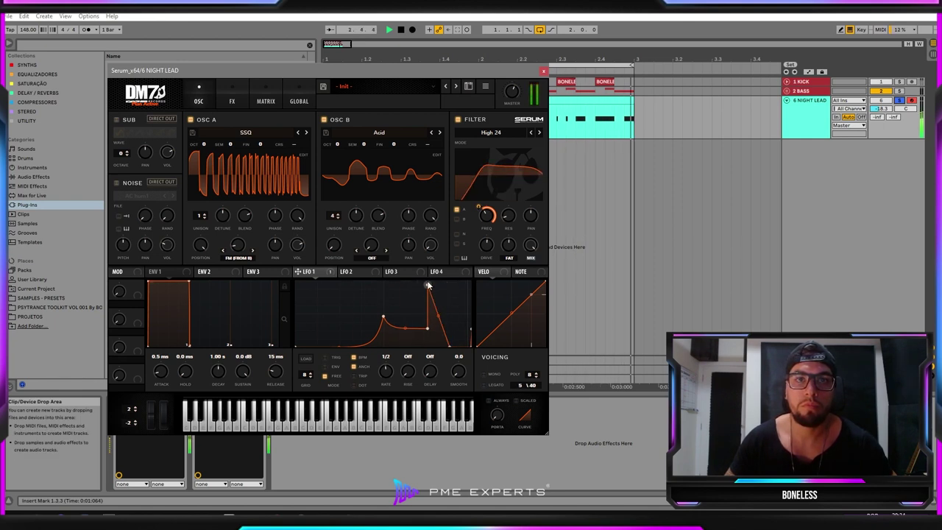
{"action": "left_click_drag", "start_coordinate": [427, 286], "coordinate": [452, 293]}
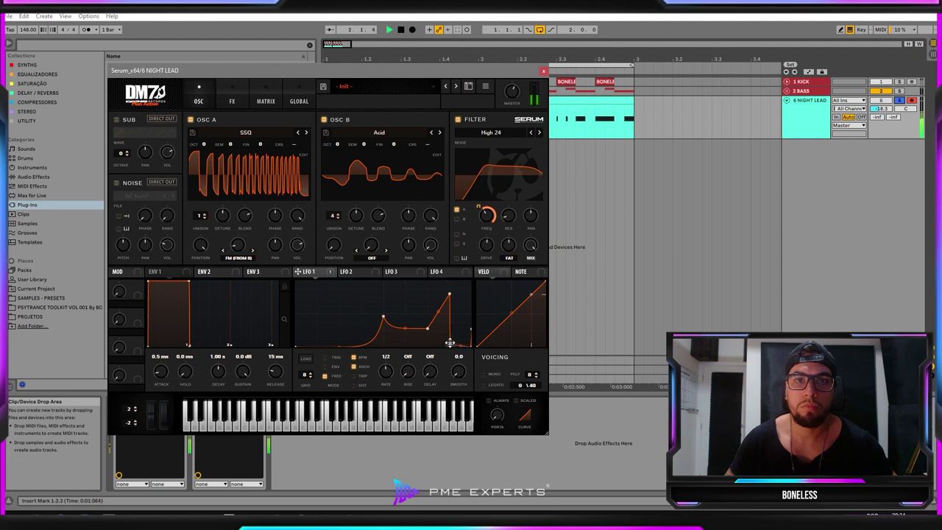
{"action": "left_click_drag", "start_coordinate": [449, 294], "coordinate": [450, 342]}
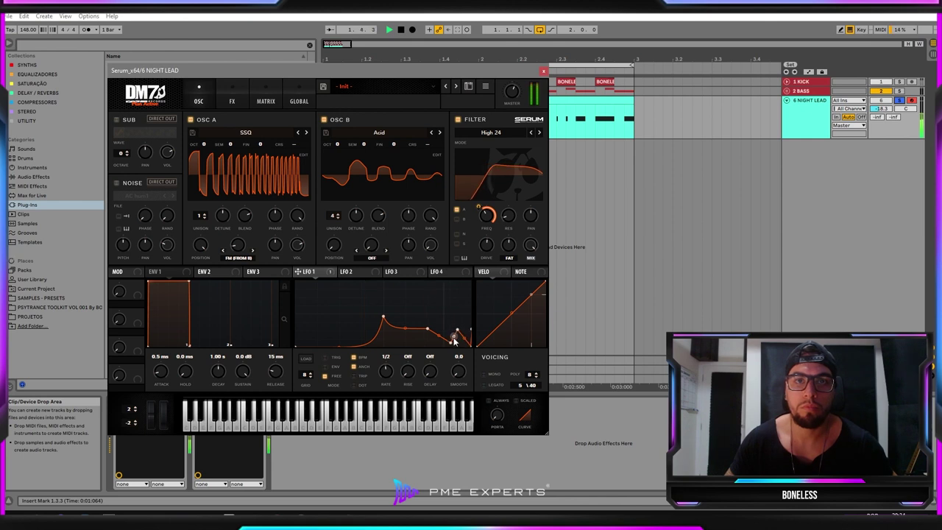
{"action": "left_click_drag", "start_coordinate": [447, 328], "coordinate": [450, 317]}
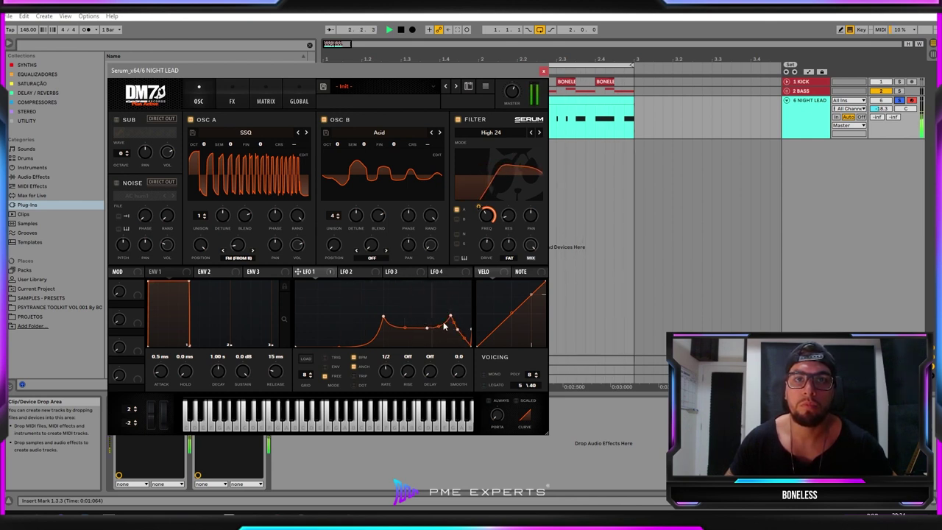
Step: Reshape LFO 1's tail into a low plateau with a small dip near the end, soften the rising slope, and stop playback
{"action": "left_click_drag", "start_coordinate": [428, 328], "coordinate": [467, 324]}
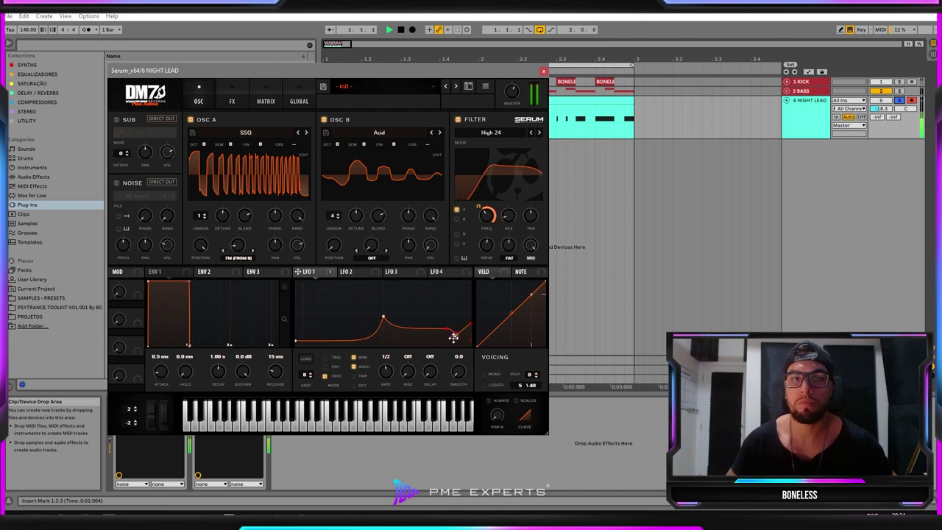
{"action": "mouse_move", "coordinate": [447, 328]}
{"action": "left_mouse_down"}
{"action": "mouse_move", "coordinate": [441, 339]}
{"action": "mouse_move", "coordinate": [448, 333]}
{"action": "left_mouse_up"}
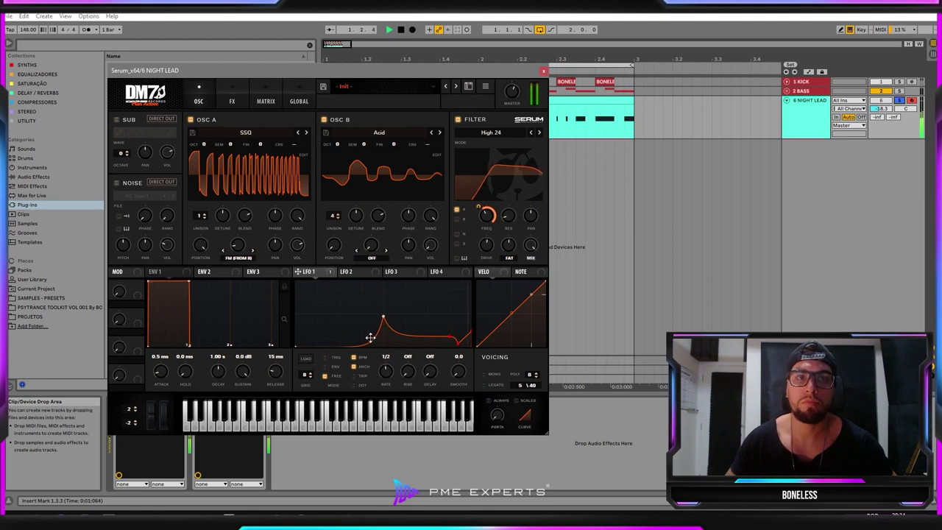
{"action": "left_click", "coordinate": [359, 302]}
{"action": "left_click_drag", "start_coordinate": [341, 346], "coordinate": [350, 323]}
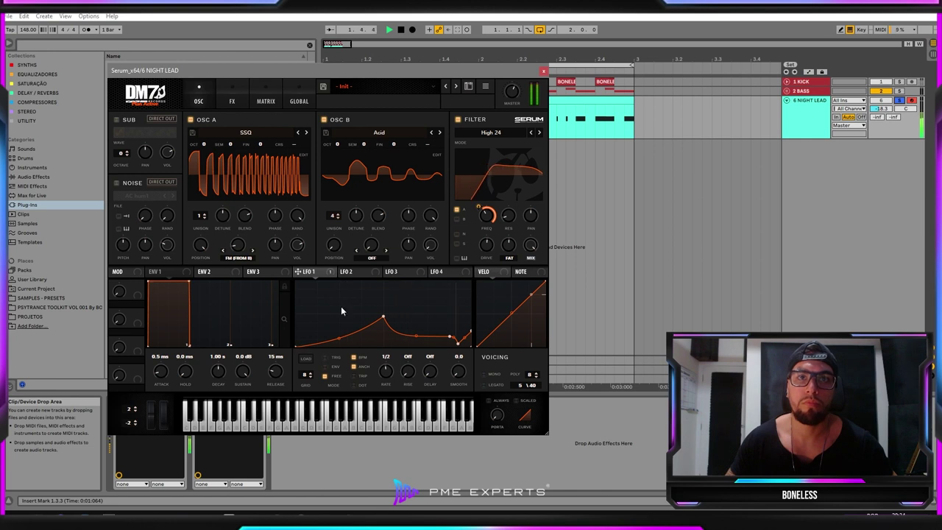
{"action": "key", "text": "space"}
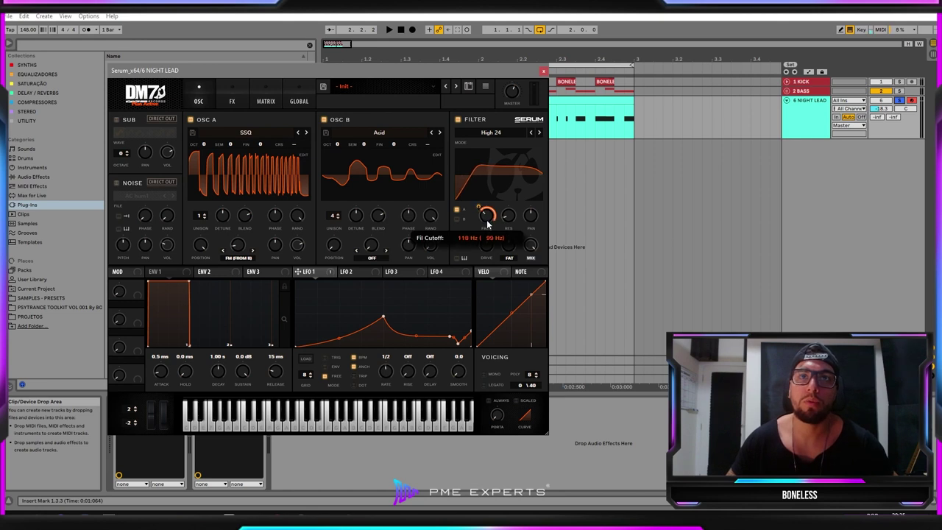
Step: Adjust the filter cutoff while the loop plays, set LFO 1's rate to bar and raise its central peak higher
{"action": "key", "text": "space"}
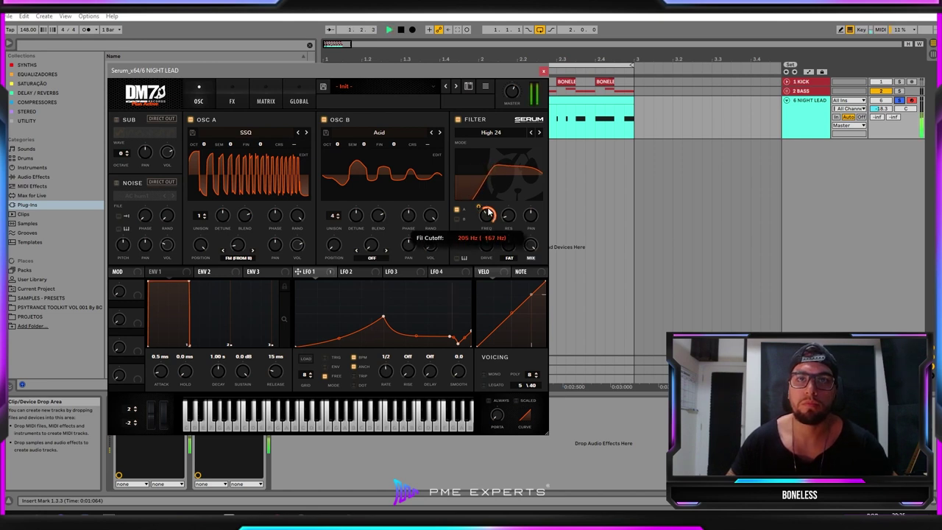
{"action": "left_click_drag", "start_coordinate": [488, 214], "coordinate": [480, 238]}
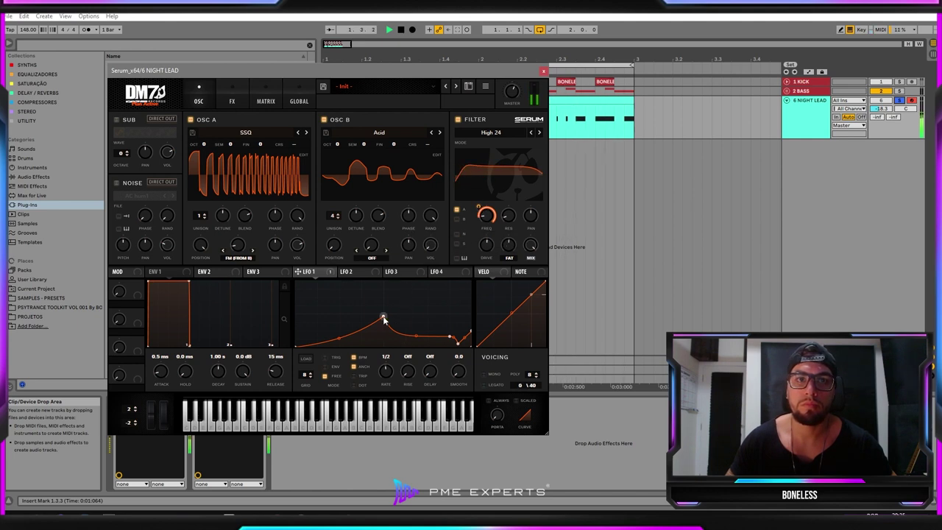
{"action": "mouse_move", "coordinate": [383, 316]}
{"action": "left_mouse_down"}
{"action": "mouse_move", "coordinate": [385, 284]}
{"action": "mouse_move", "coordinate": [384, 321]}
{"action": "left_mouse_up"}
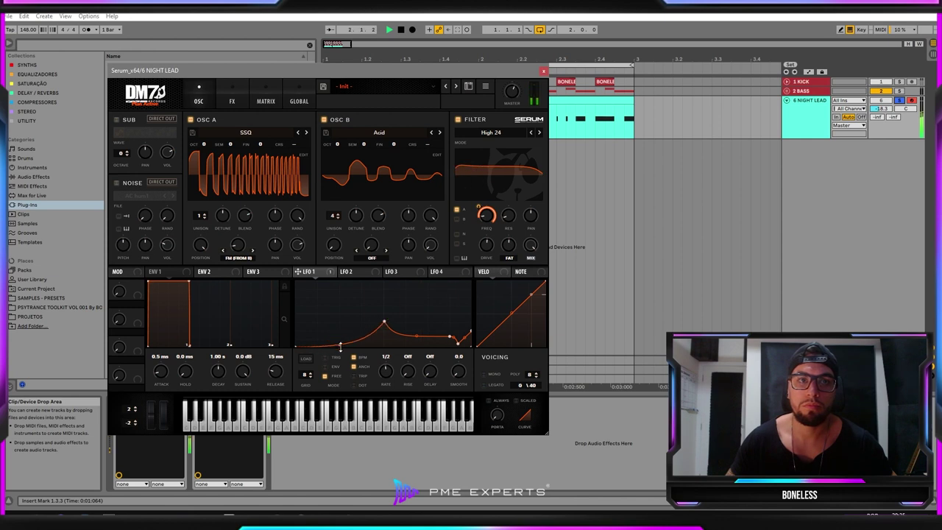
{"action": "left_click_drag", "start_coordinate": [381, 368], "coordinate": [385, 386]}
{"action": "mouse_move", "coordinate": [384, 323]}
{"action": "left_mouse_down"}
{"action": "mouse_move", "coordinate": [383, 301]}
{"action": "mouse_move", "coordinate": [383, 309]}
{"action": "left_mouse_up"}
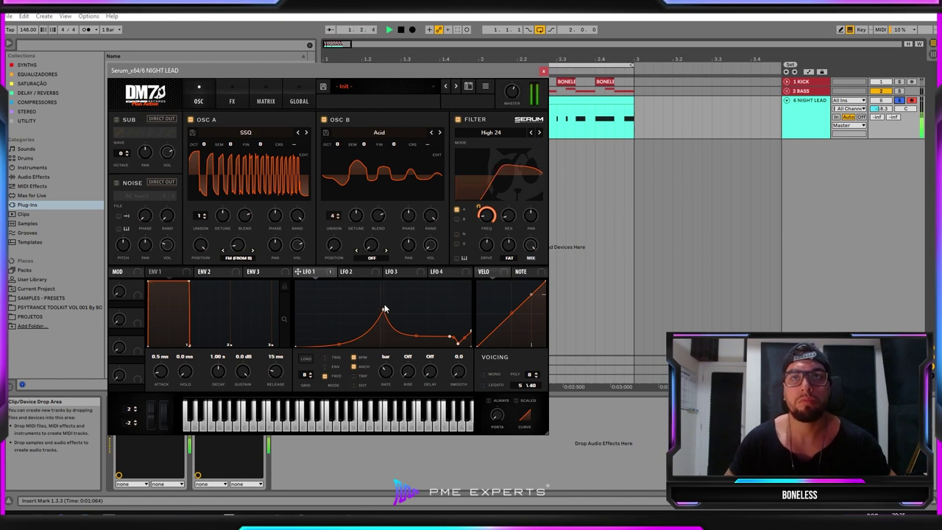
{"action": "key", "text": "space"}
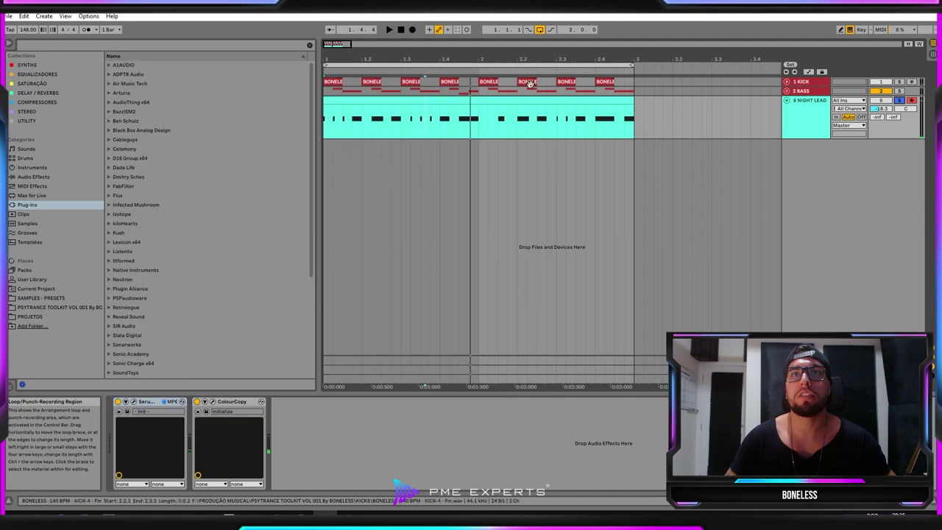
Step: Examine the F0 note pattern in the night lead's MIDI clip, with Serum closed, and return to the track's device chain
{"action": "left_click", "coordinate": [543, 70]}
{"action": "double_click", "coordinate": [529, 99]}
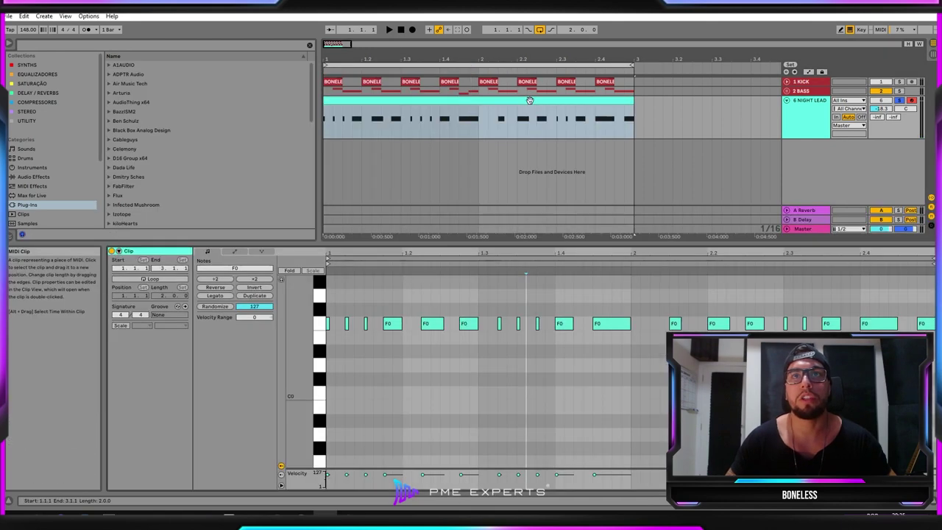
{"action": "left_click", "coordinate": [432, 324]}
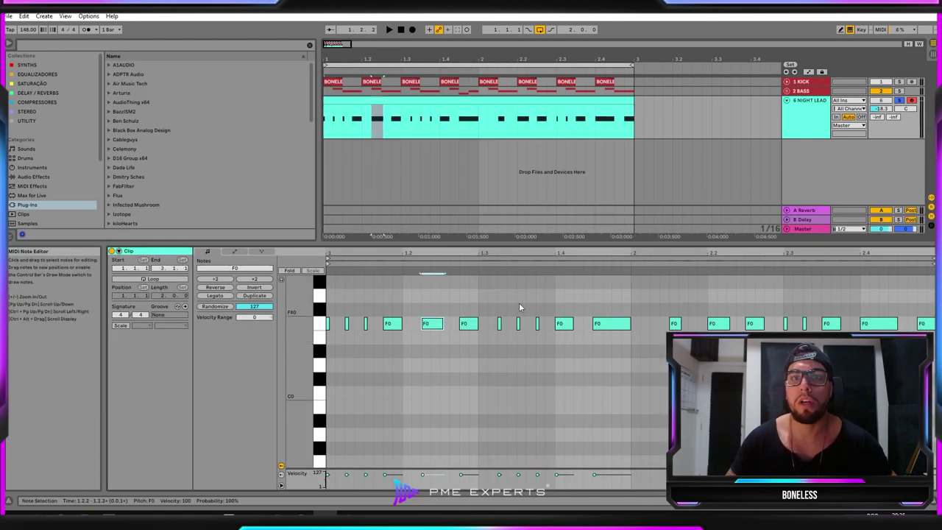
{"action": "double_click", "coordinate": [816, 116]}
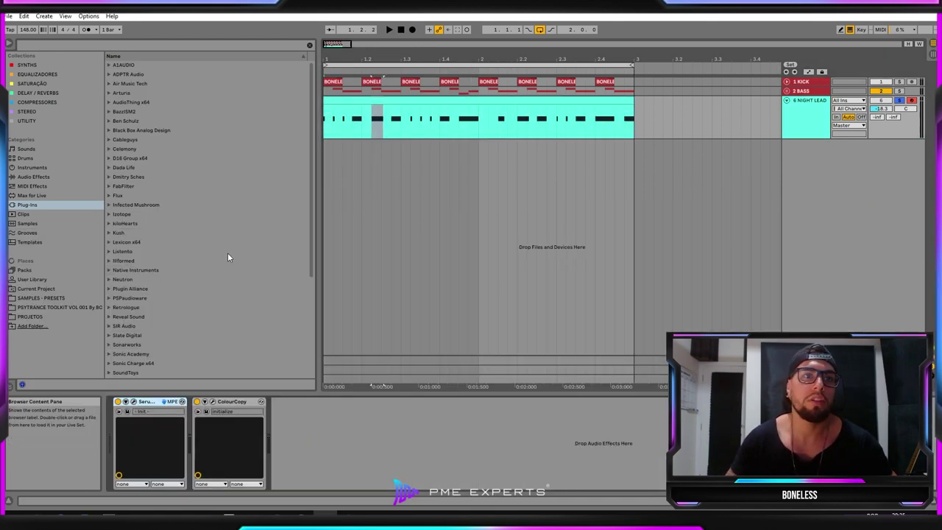
Step: Set the ColourCopy delay's mix to 11.00 on the night lead track
{"action": "left_click", "coordinate": [28, 65]}
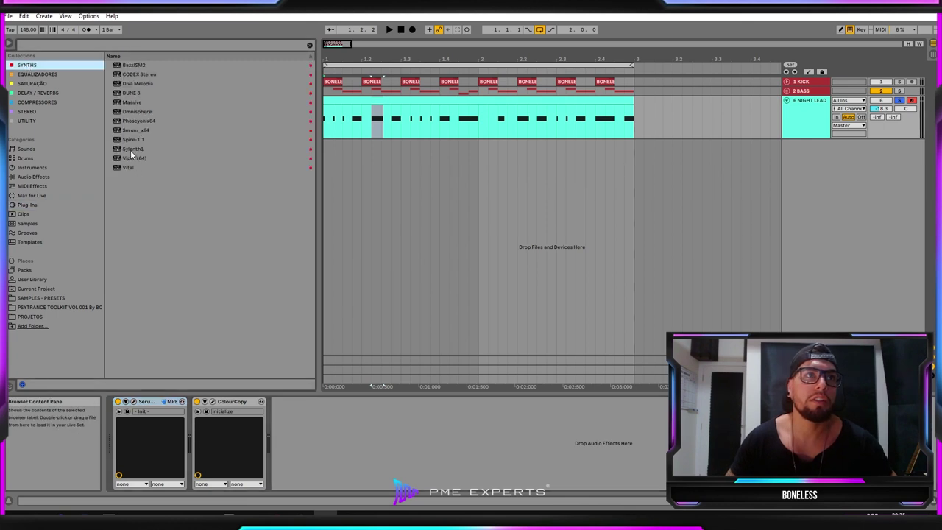
{"action": "left_click", "coordinate": [28, 120]}
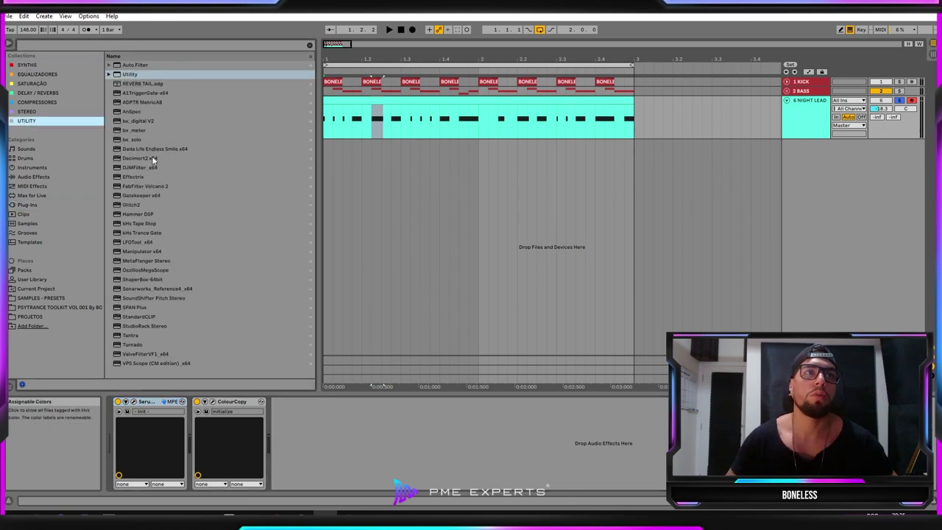
{"action": "left_click", "coordinate": [212, 402]}
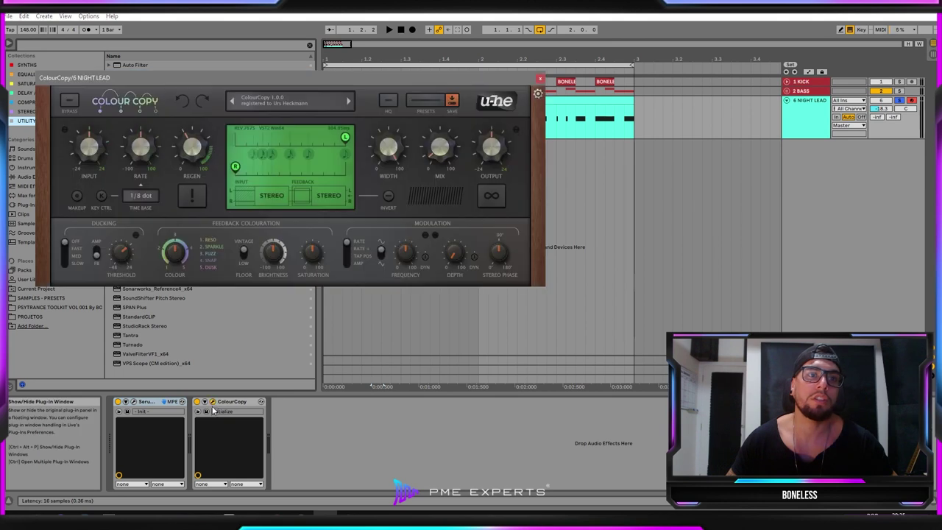
{"action": "left_click_drag", "start_coordinate": [448, 162], "coordinate": [439, 150]}
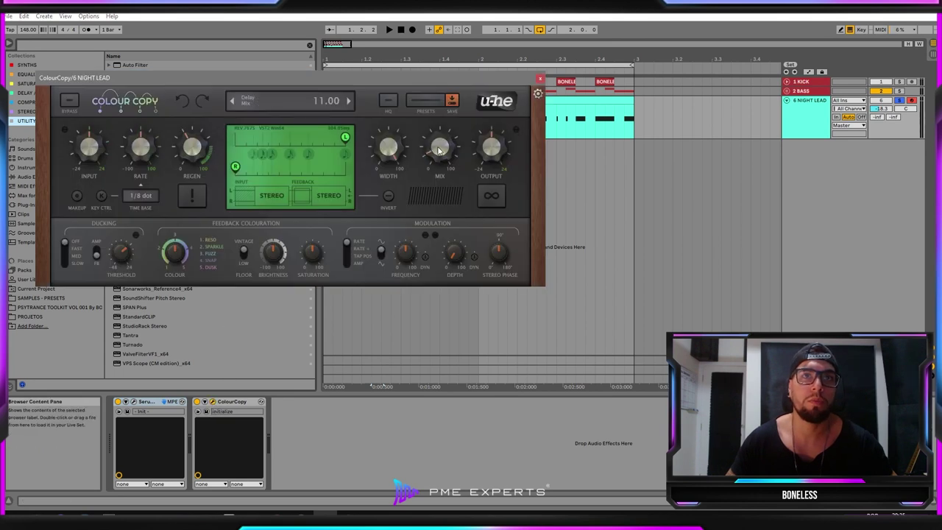
{"action": "left_click", "coordinate": [540, 78]}
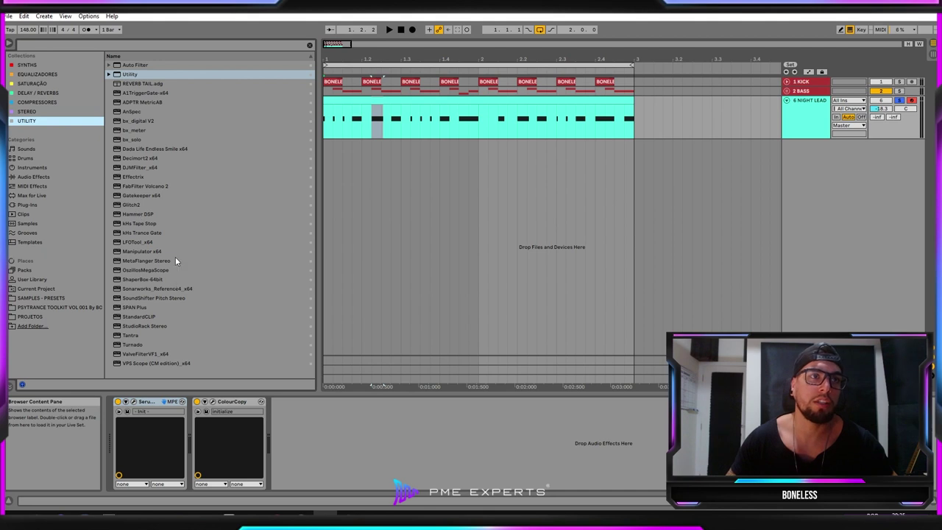
Step: Insert LFOTool between Serum and ColourCopy and shape its volume curve as a low start rising convexly to full level mid-cycle
{"action": "left_click_drag", "start_coordinate": [137, 241], "coordinate": [188, 434]}
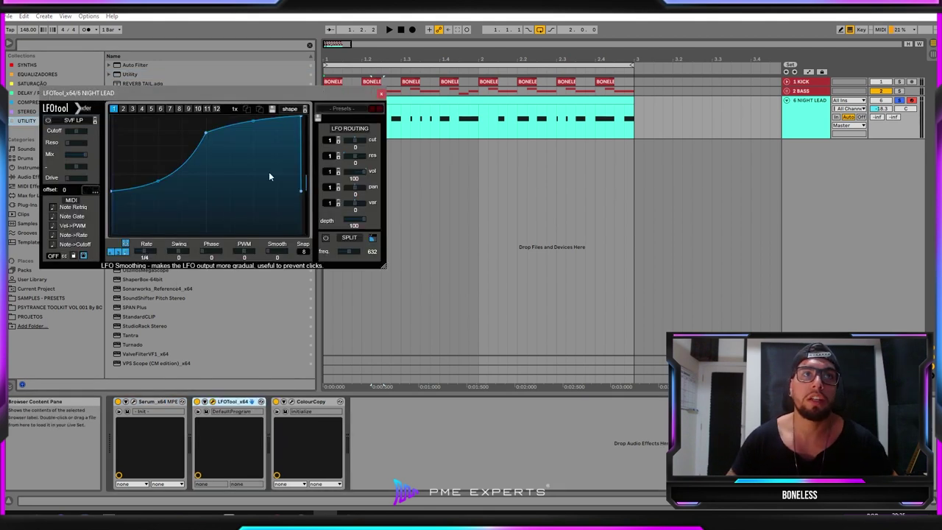
{"action": "left_click_drag", "start_coordinate": [114, 194], "coordinate": [156, 227]}
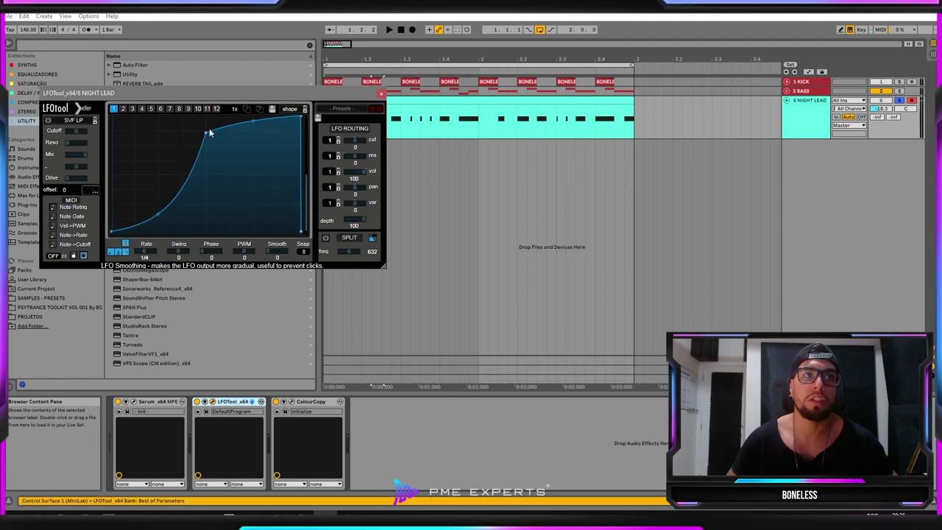
{"action": "left_click_drag", "start_coordinate": [207, 133], "coordinate": [208, 116]}
{"action": "left_click_drag", "start_coordinate": [302, 116], "coordinate": [294, 117]}
{"action": "left_click_drag", "start_coordinate": [160, 211], "coordinate": [161, 182]}
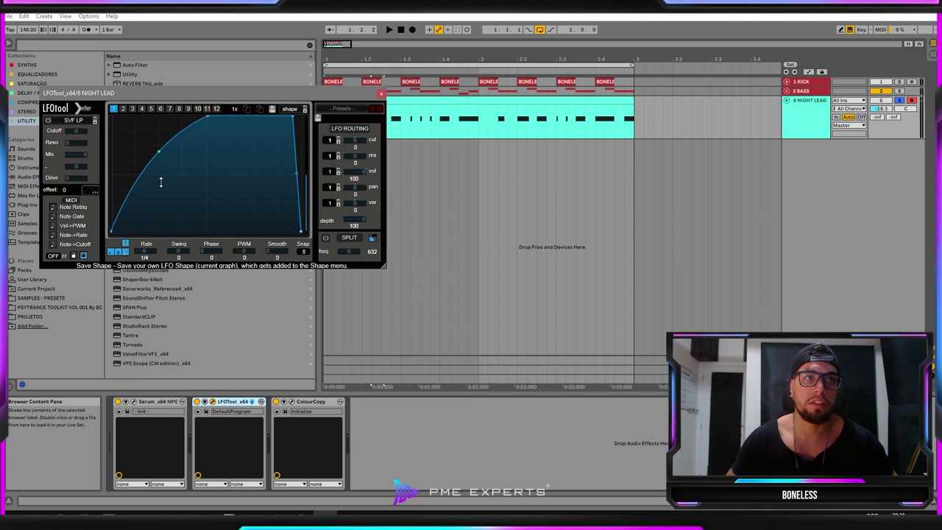
{"action": "left_click_drag", "start_coordinate": [112, 231], "coordinate": [114, 210]}
{"action": "key", "text": "space"}
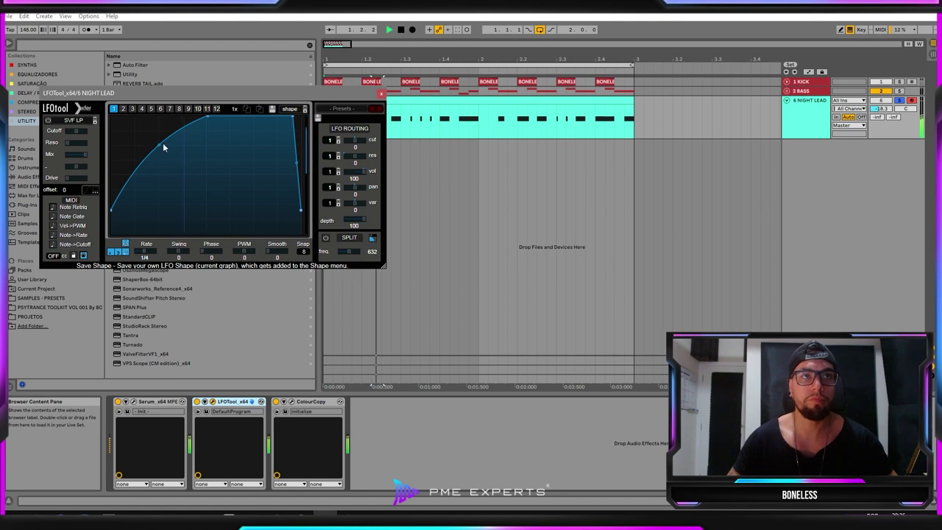
{"action": "left_click", "coordinate": [381, 93]}
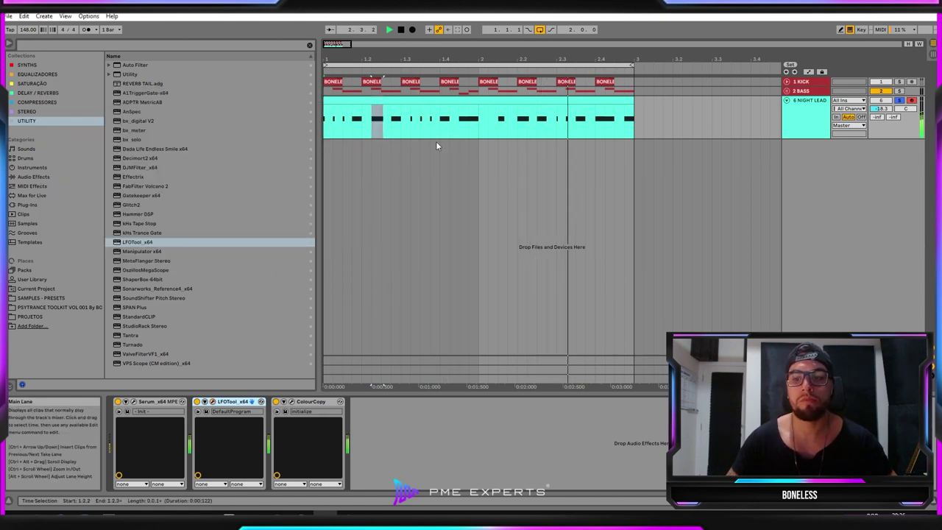
Step: Set the night lead's track volume to -18.8 dB against the kick and bass, and solo it again
{"action": "key", "text": "Tab"}
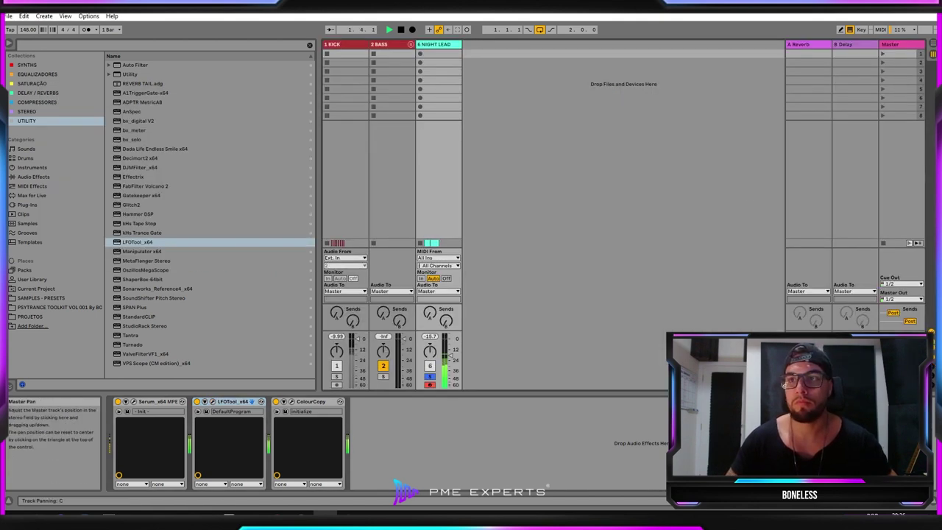
{"action": "key", "text": "Tab"}
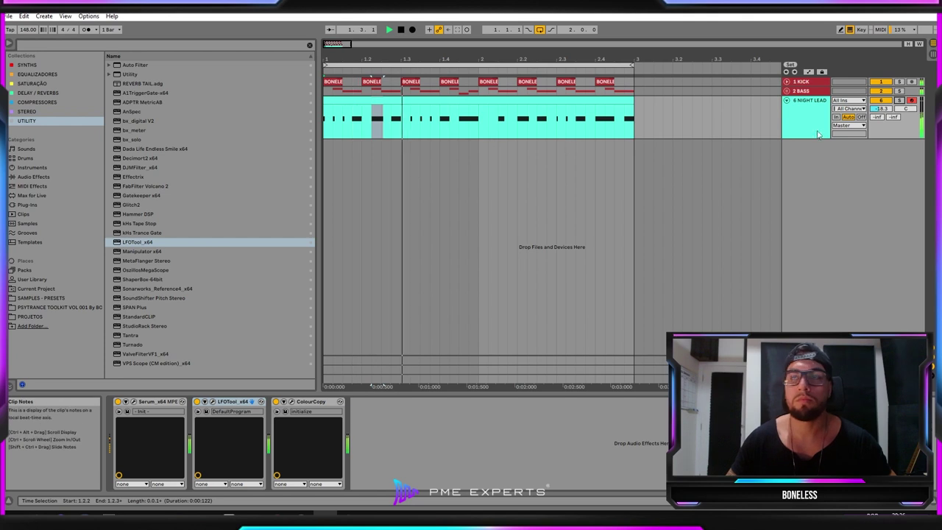
{"action": "left_click_drag", "start_coordinate": [888, 110], "coordinate": [887, 113]}
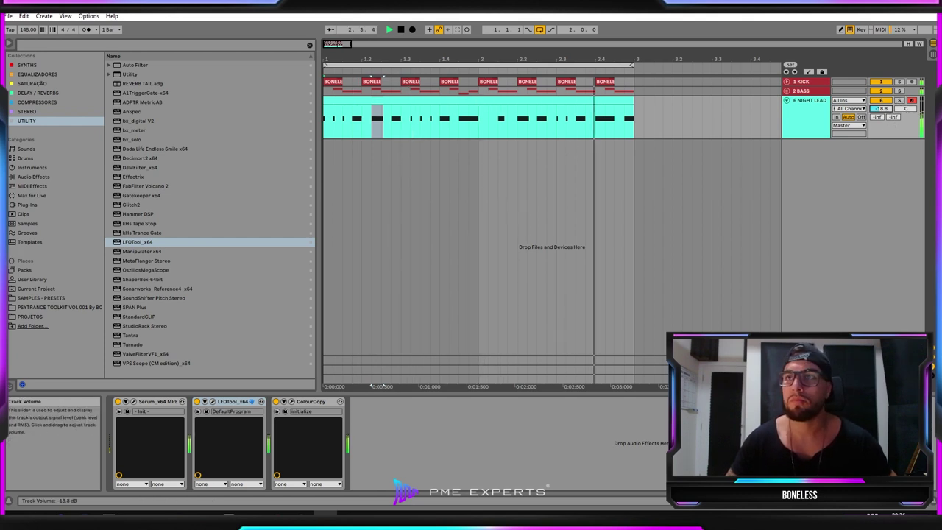
{"action": "left_click", "coordinate": [900, 100]}
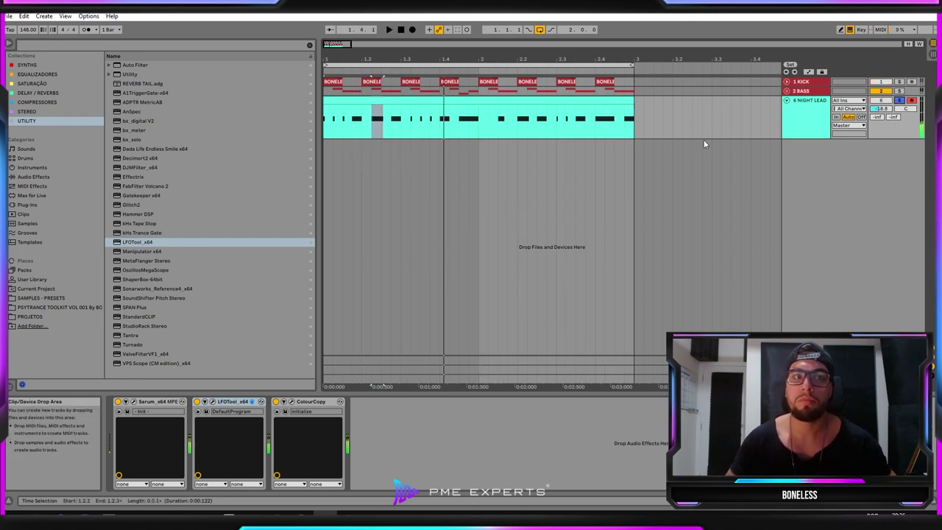
Step: Add FabFilter Pro-Q 3 after ColourCopy on the night lead with a 30 dB/oct low cut at about 155 Hz
{"action": "left_click", "coordinate": [810, 117]}
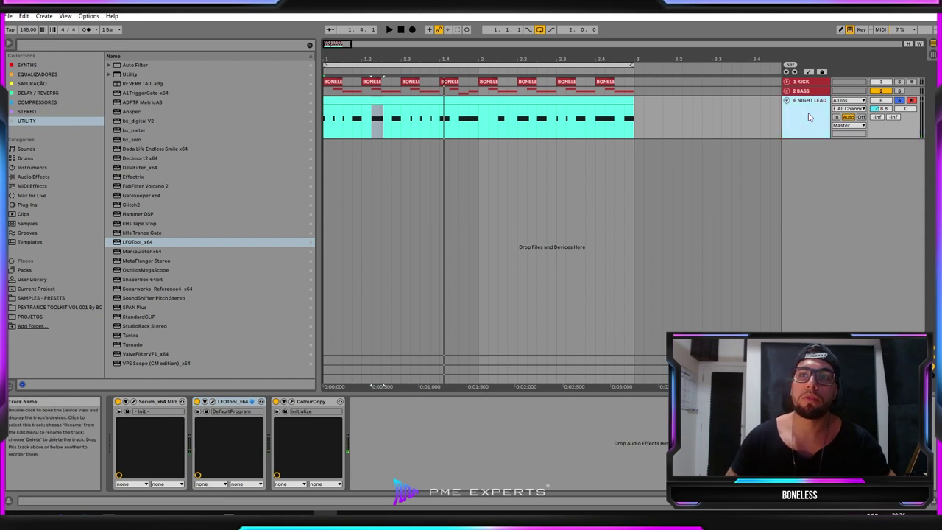
{"action": "left_click", "coordinate": [37, 73]}
{"action": "left_click", "coordinate": [153, 132]}
{"action": "left_click_drag", "start_coordinate": [254, 371], "coordinate": [391, 457]}
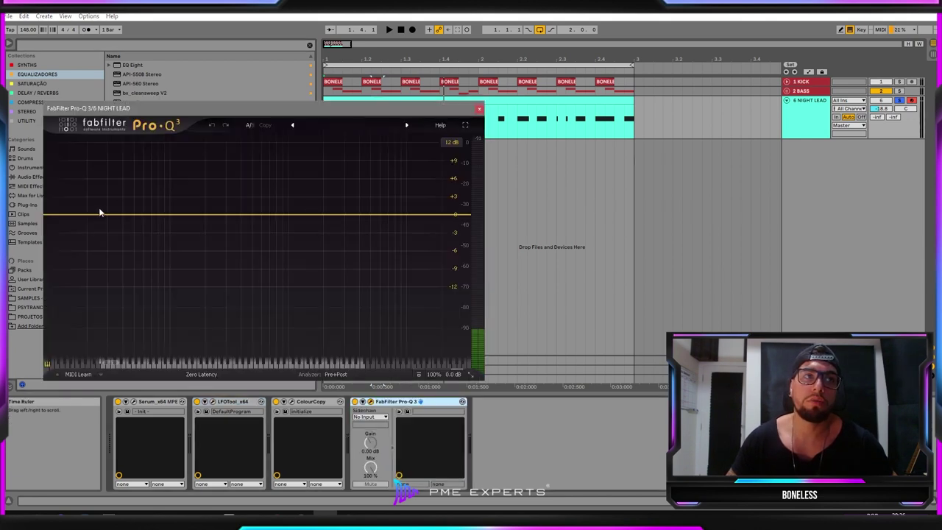
{"action": "left_click_drag", "start_coordinate": [62, 216], "coordinate": [193, 216]}
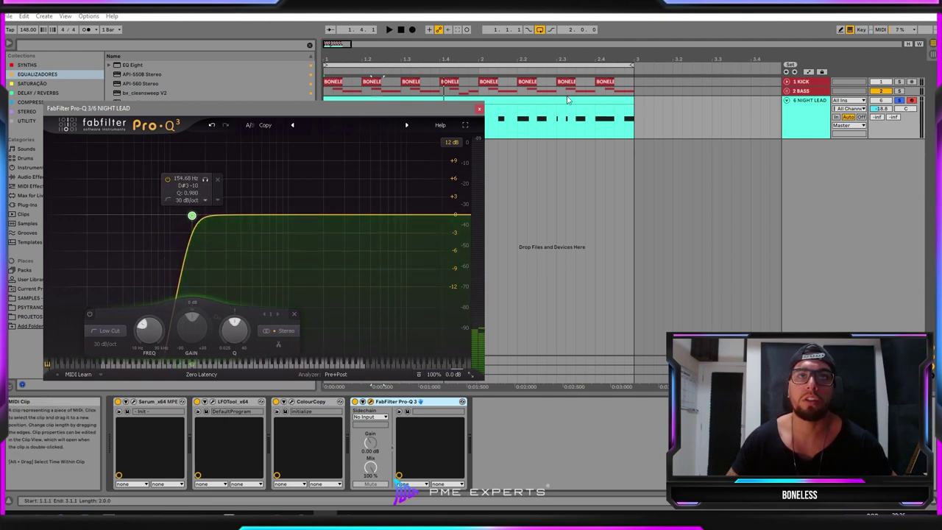
{"action": "left_click", "coordinate": [480, 111]}
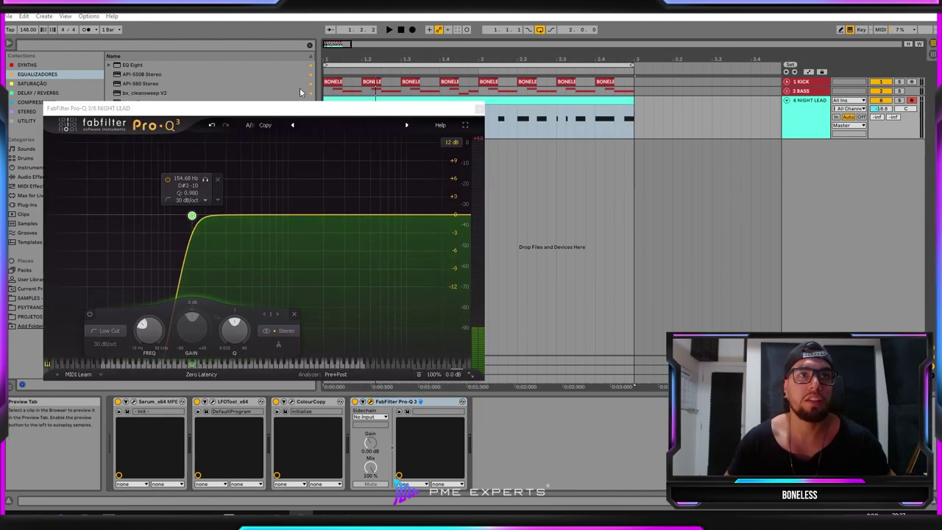
{"action": "left_click", "coordinate": [480, 109]}
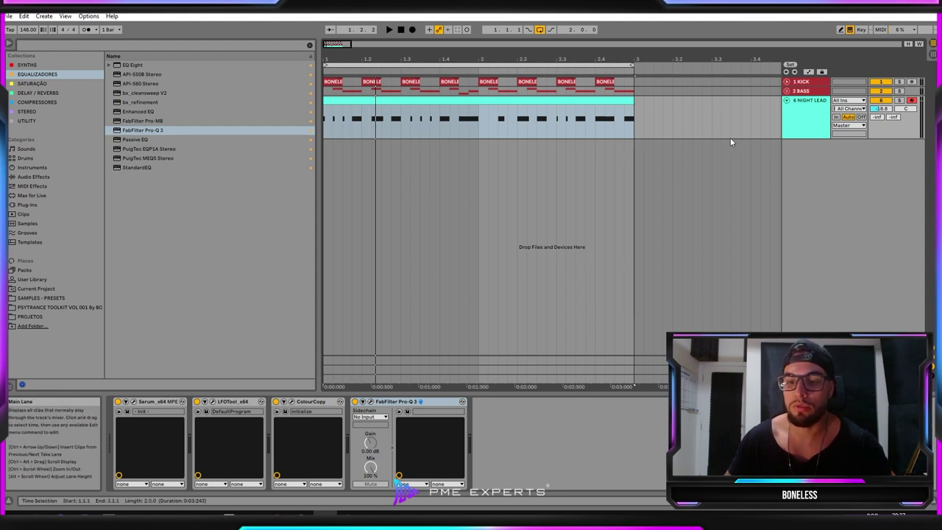
Step: Audition DRUM LOOP ROLL samples 1 and 3 from the psytrance toolkit over the playing loop
{"action": "key", "text": "space"}
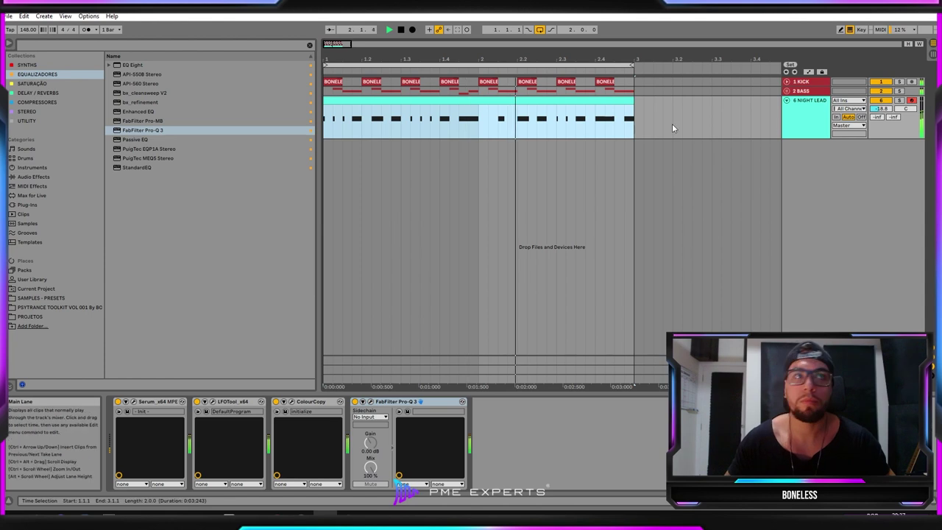
{"action": "left_click", "coordinate": [59, 307]}
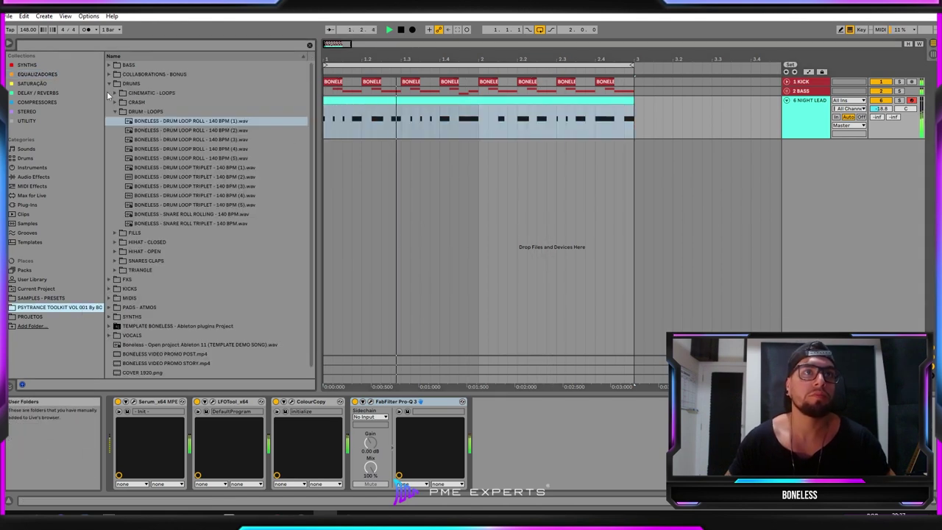
{"action": "left_click", "coordinate": [235, 122]}
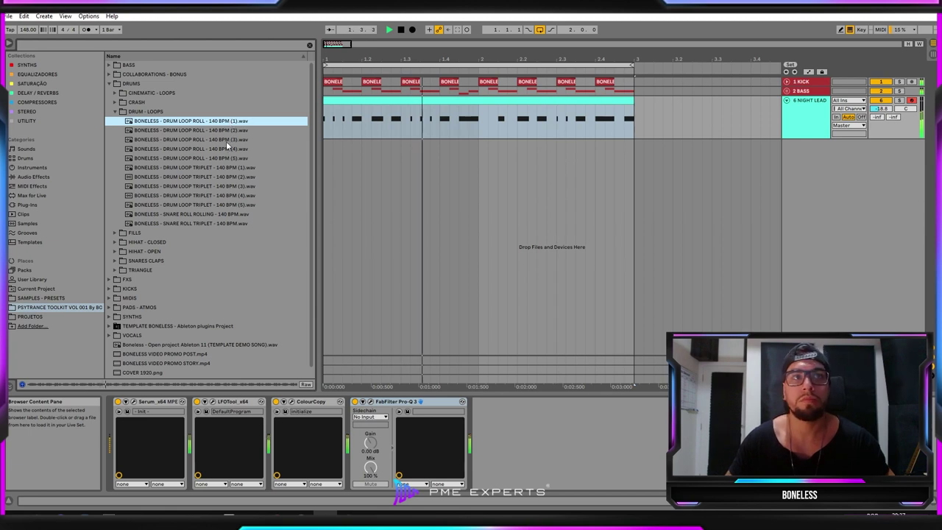
{"action": "left_click", "coordinate": [227, 140]}
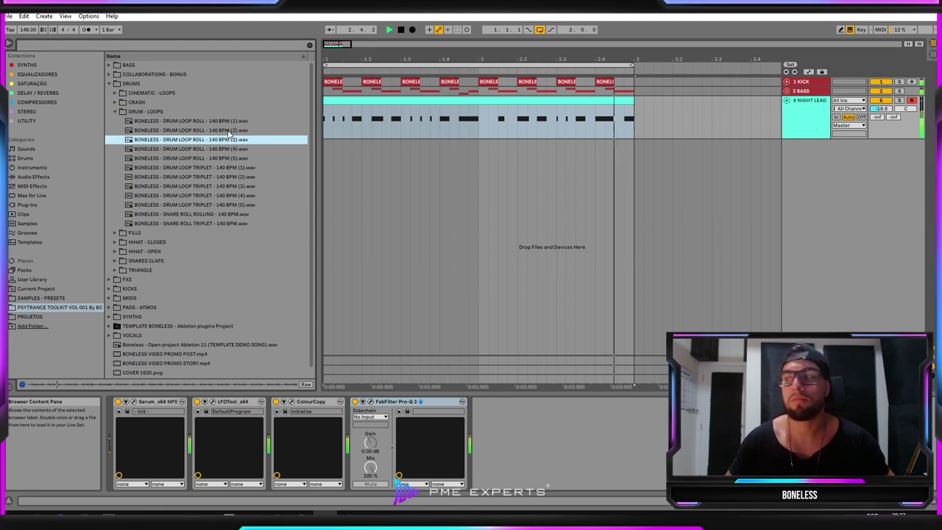